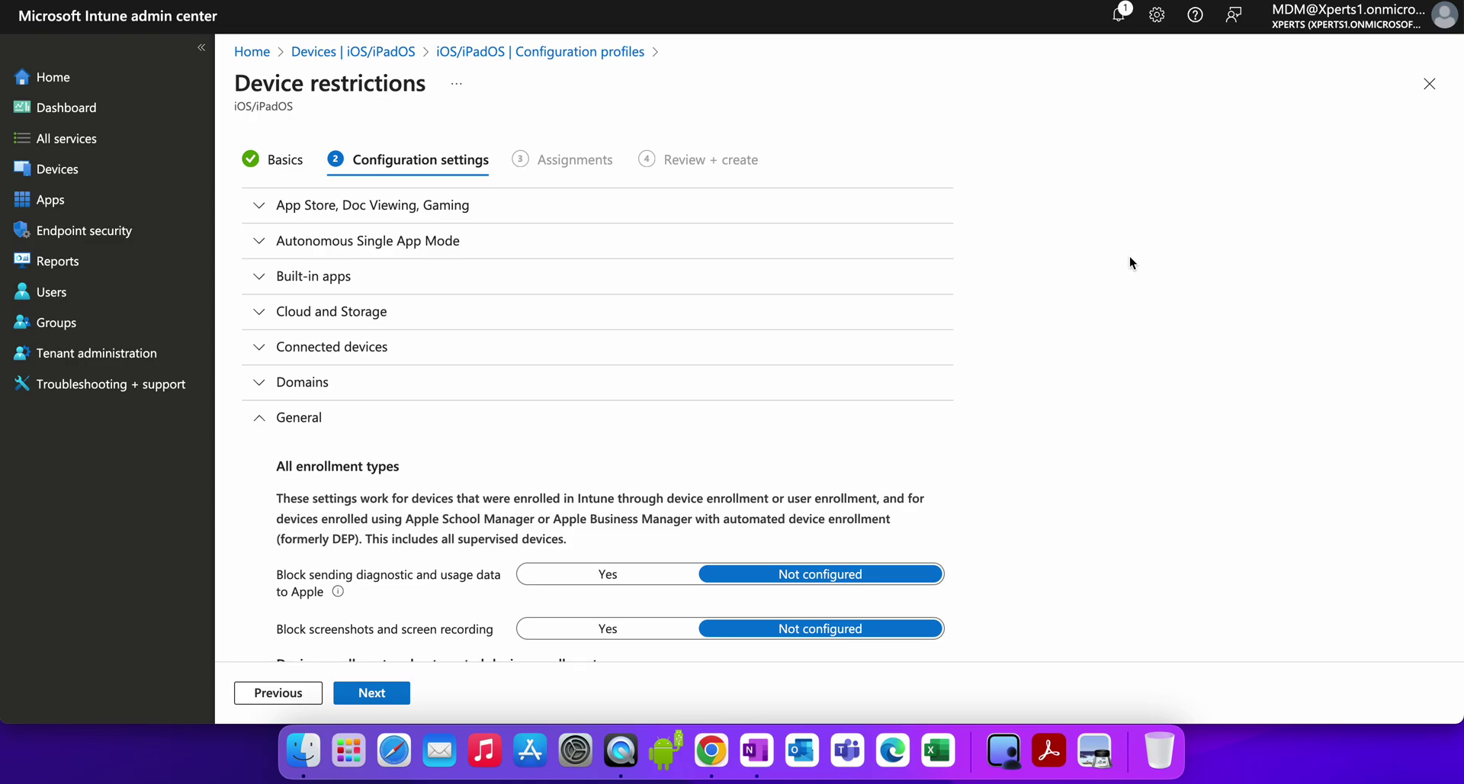
# - Discard the unsaved profile and go to the iOS/iPadOS devices list
pyautogui.click(90, 164)
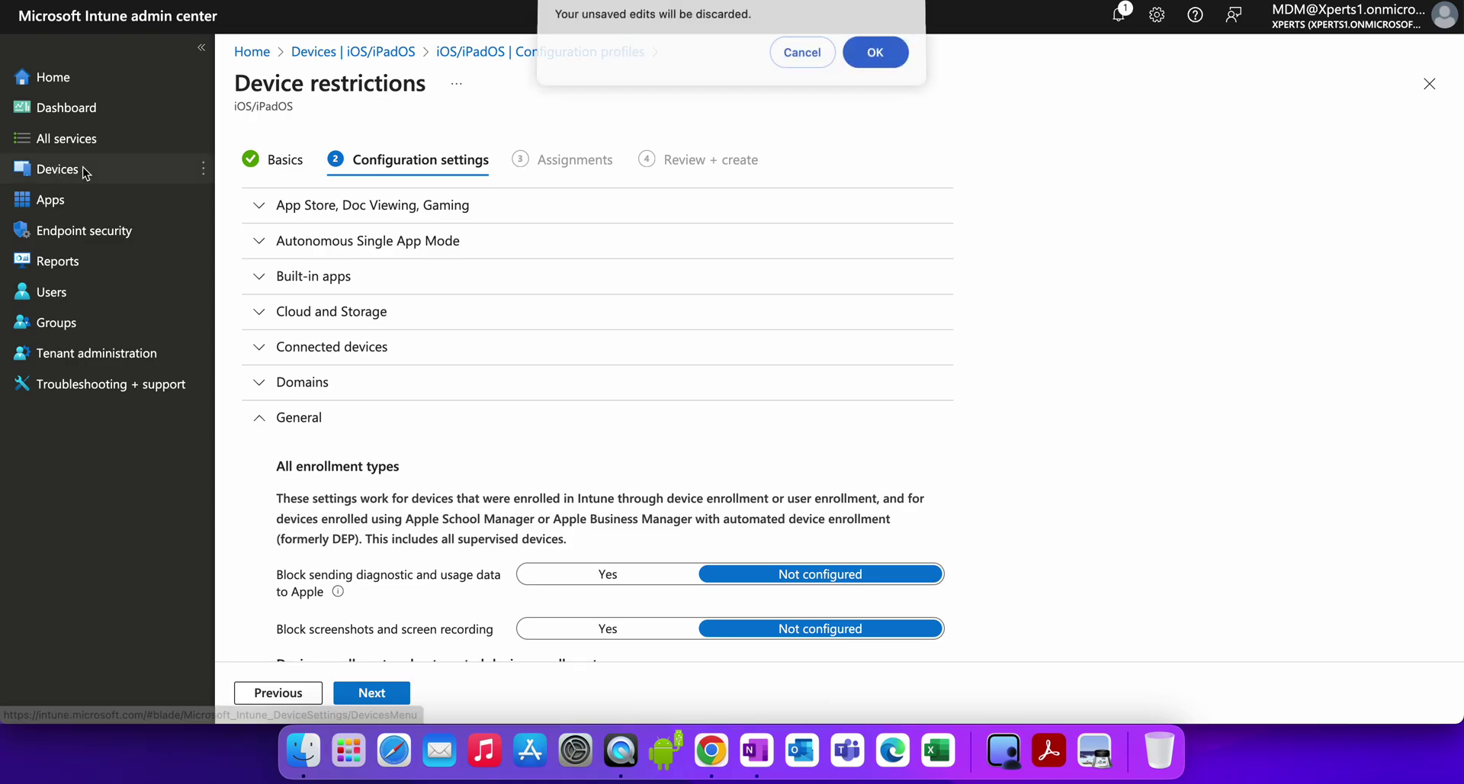
pyautogui.click(878, 55)
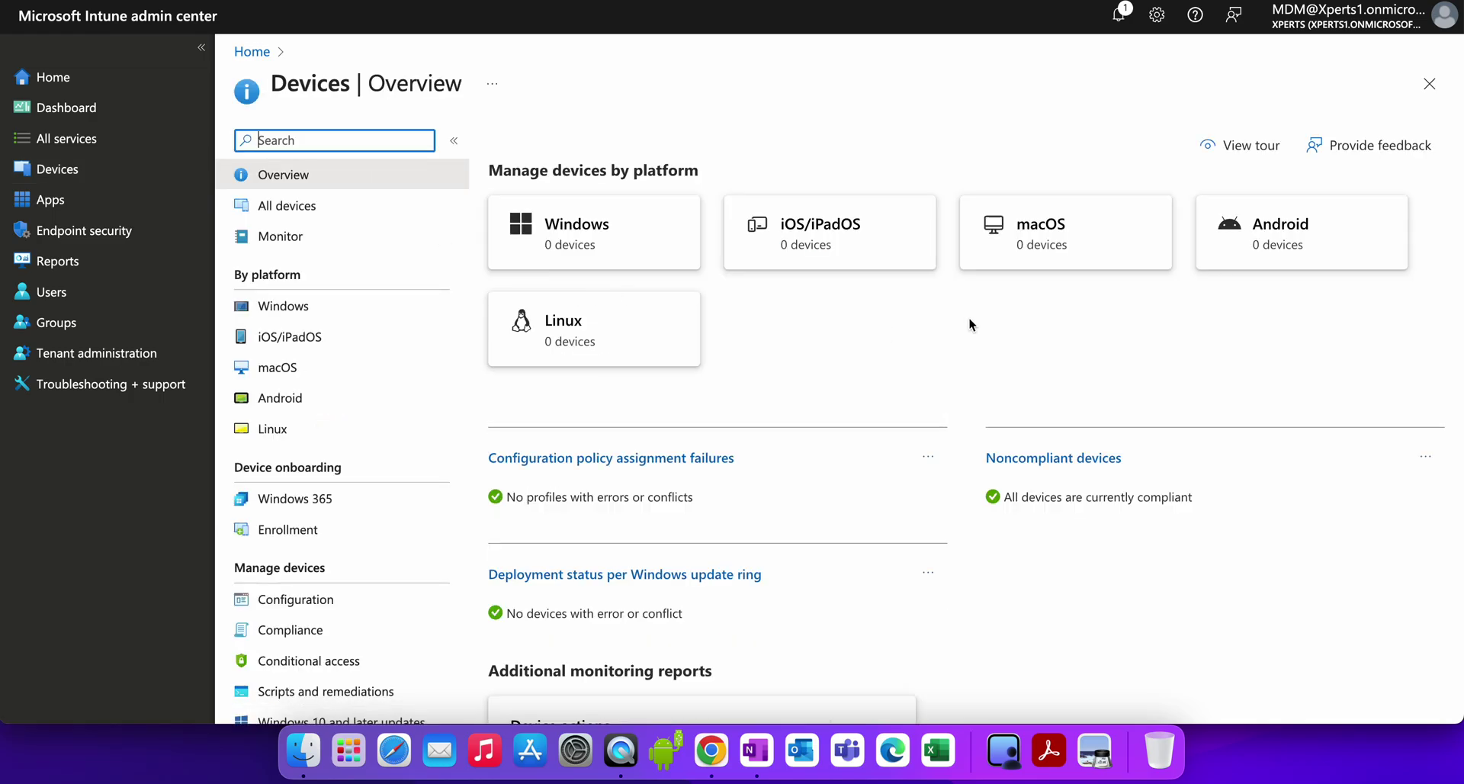
pyautogui.click(877, 255)
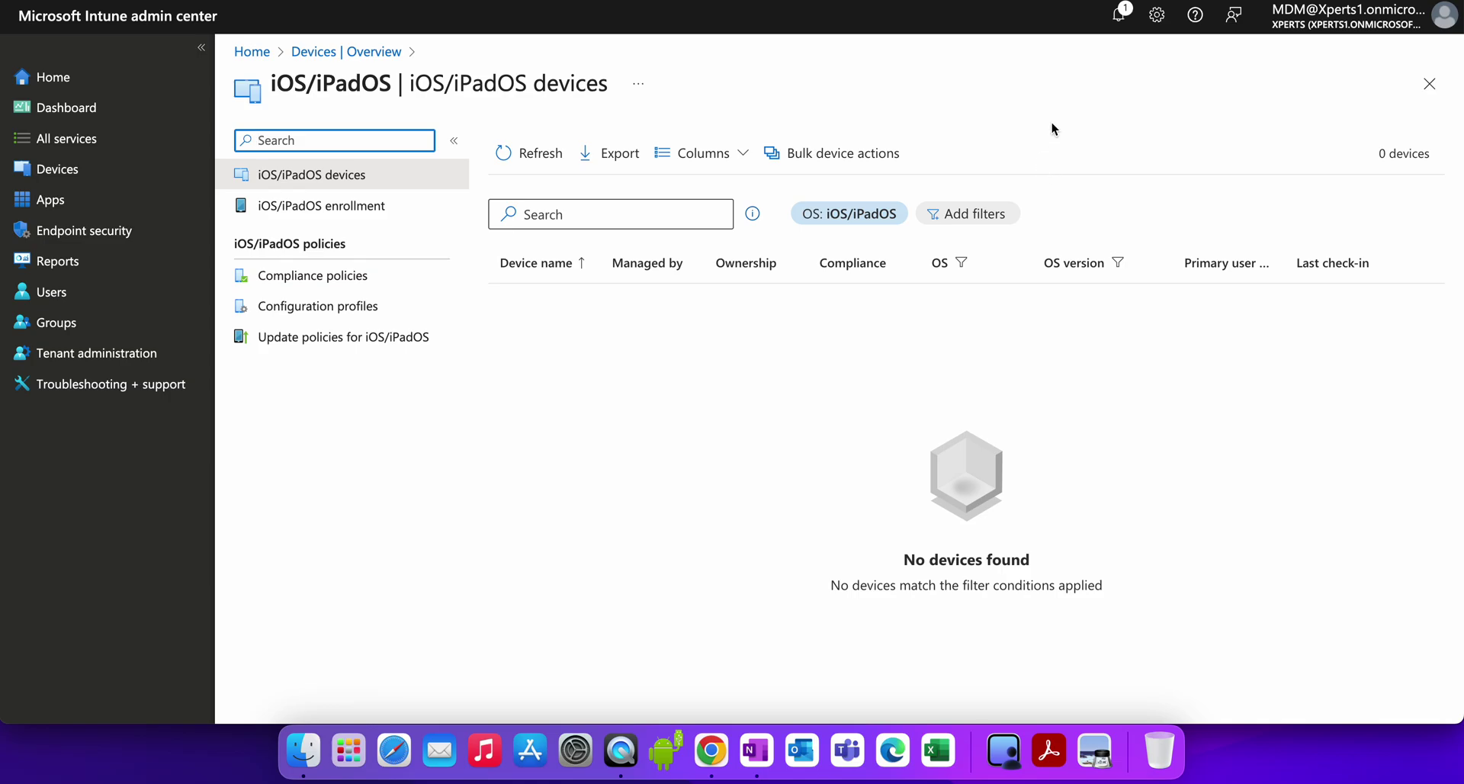
# - Create a new iOS/iPadOS configuration profile from the Device restrictions template
pyautogui.click(432, 307)
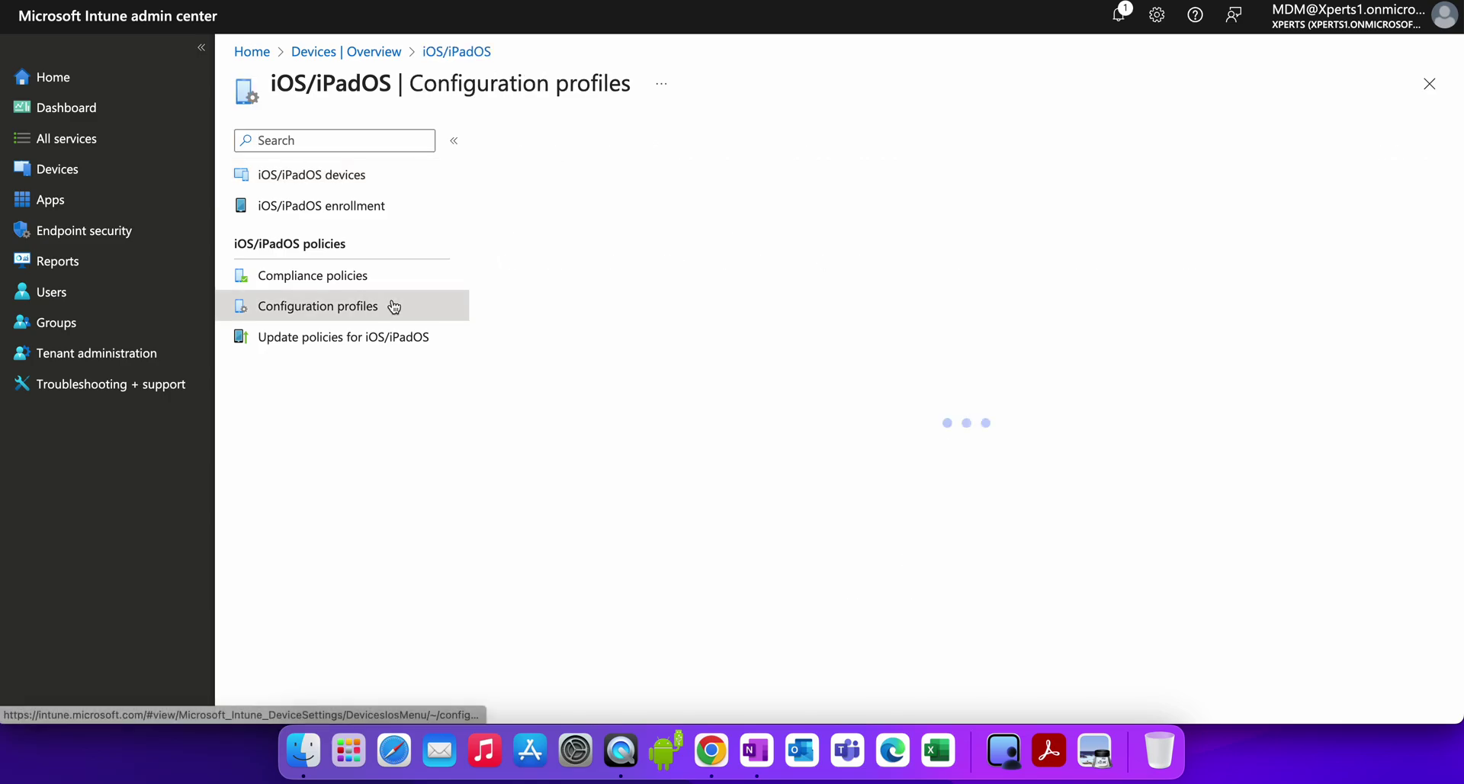
pyautogui.click(561, 208)
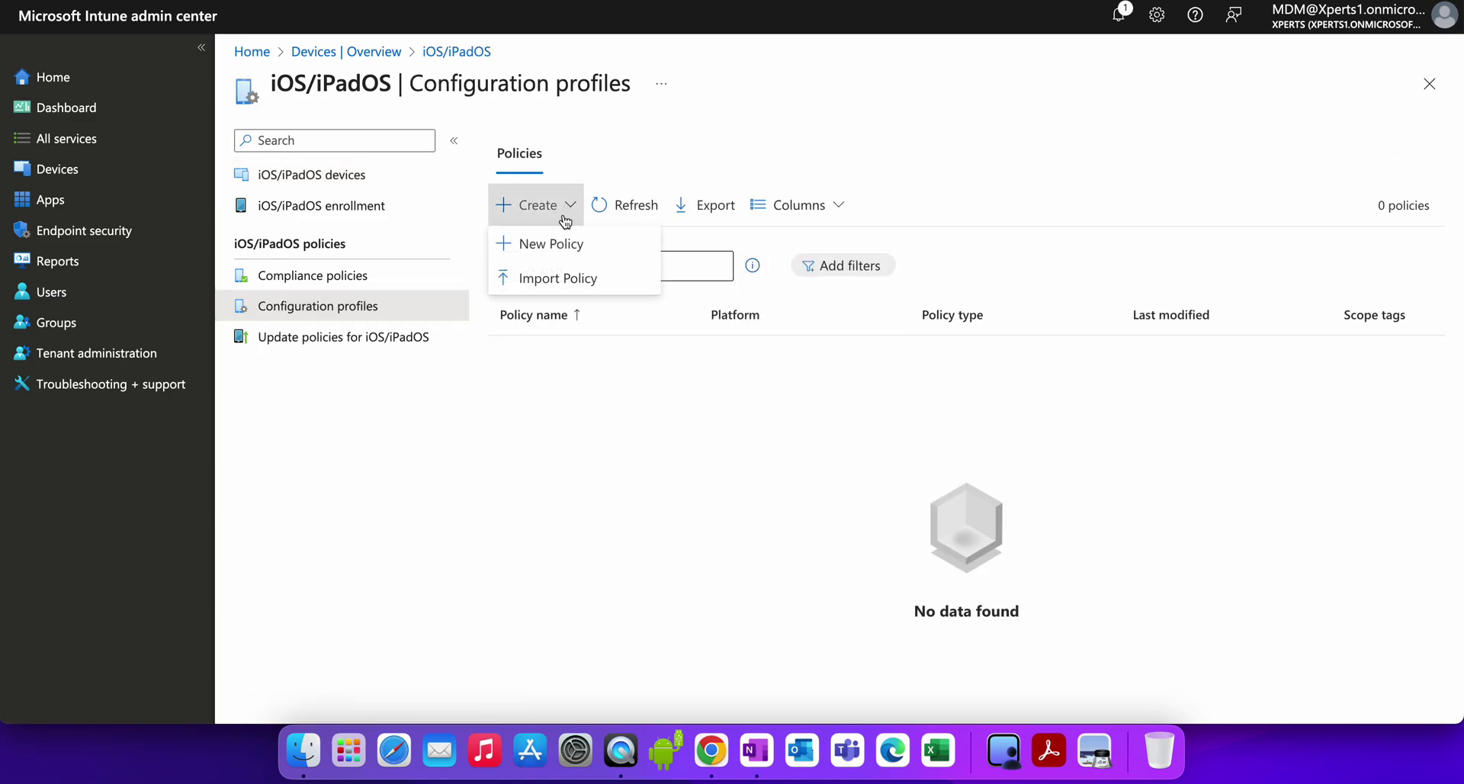
pyautogui.click(574, 251)
pyautogui.click(1087, 205)
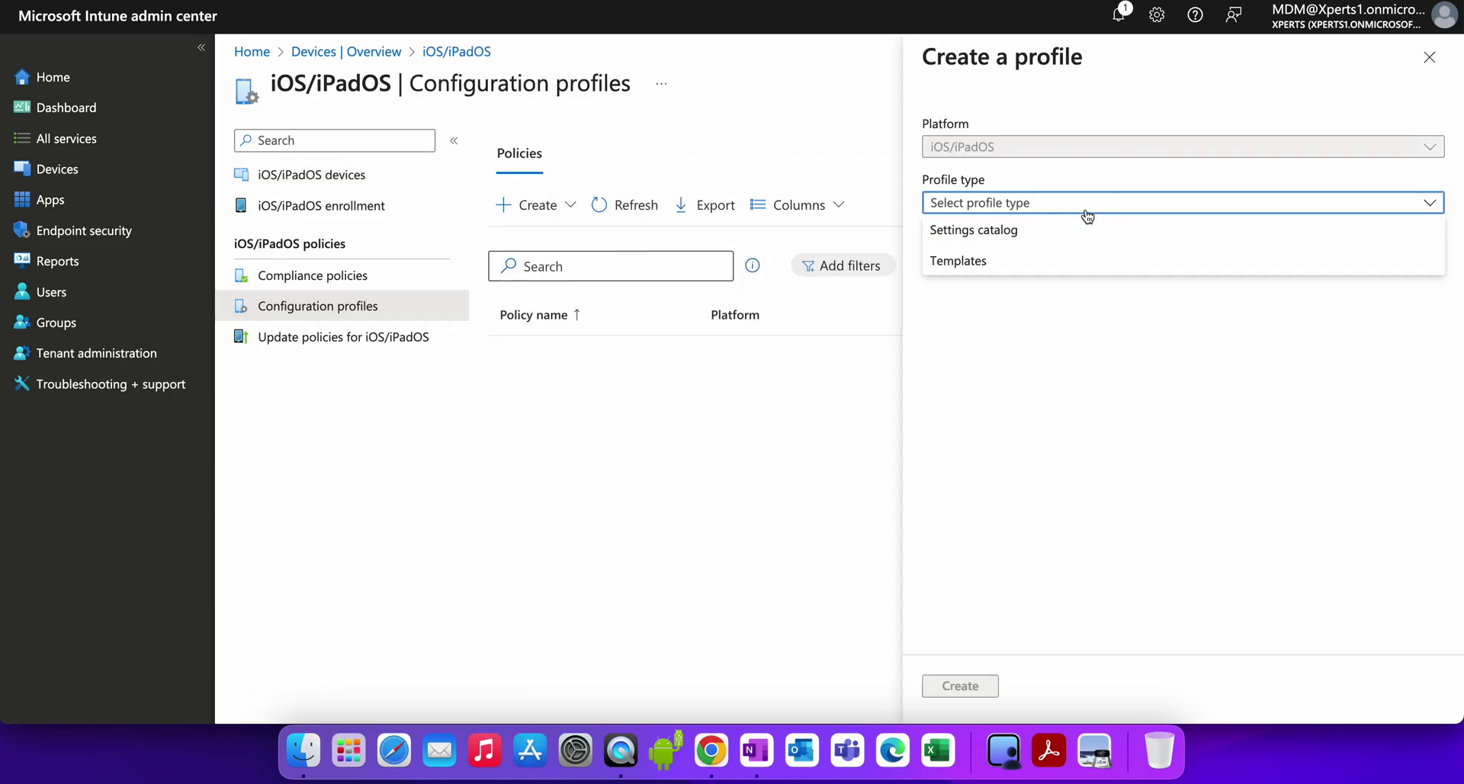
pyautogui.click(1029, 255)
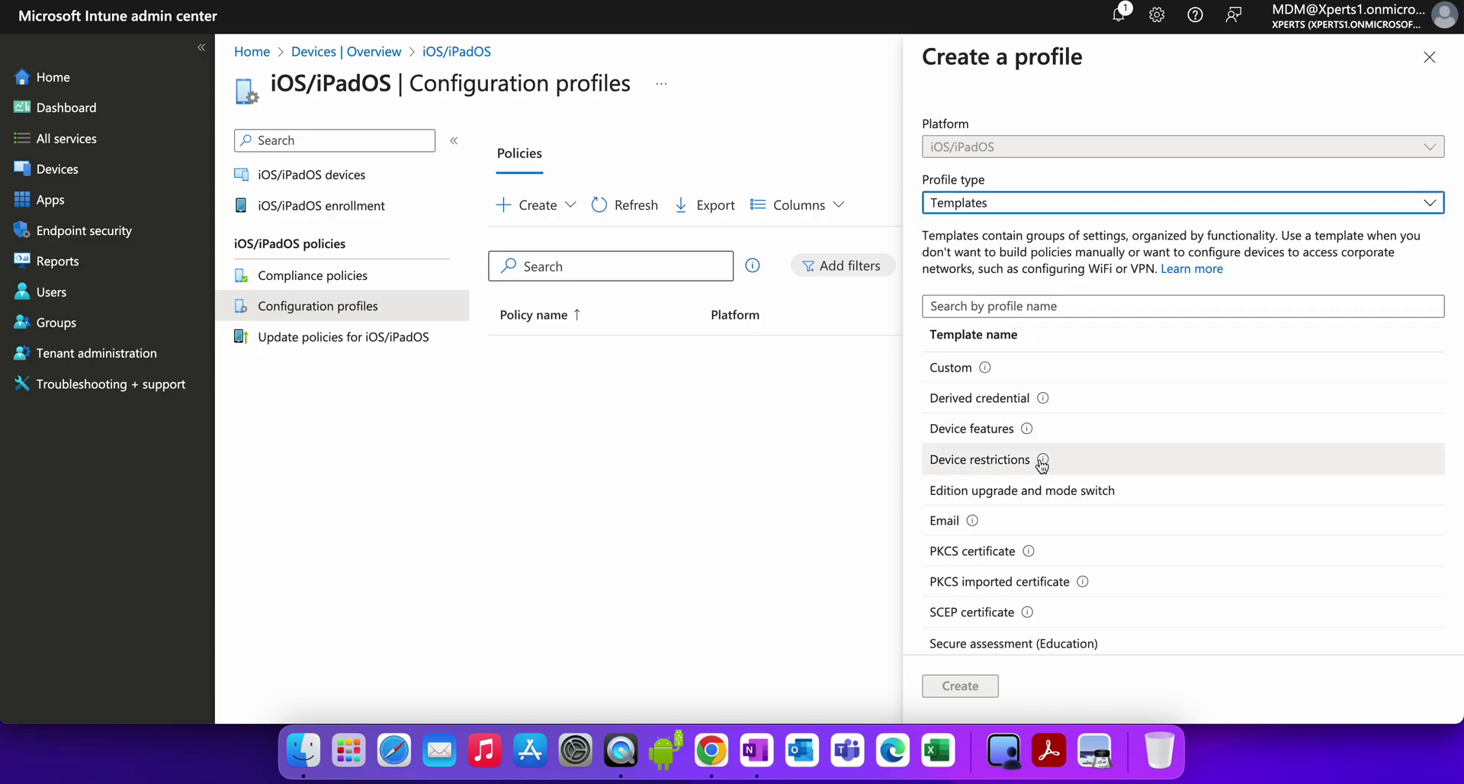
pyautogui.click(1009, 467)
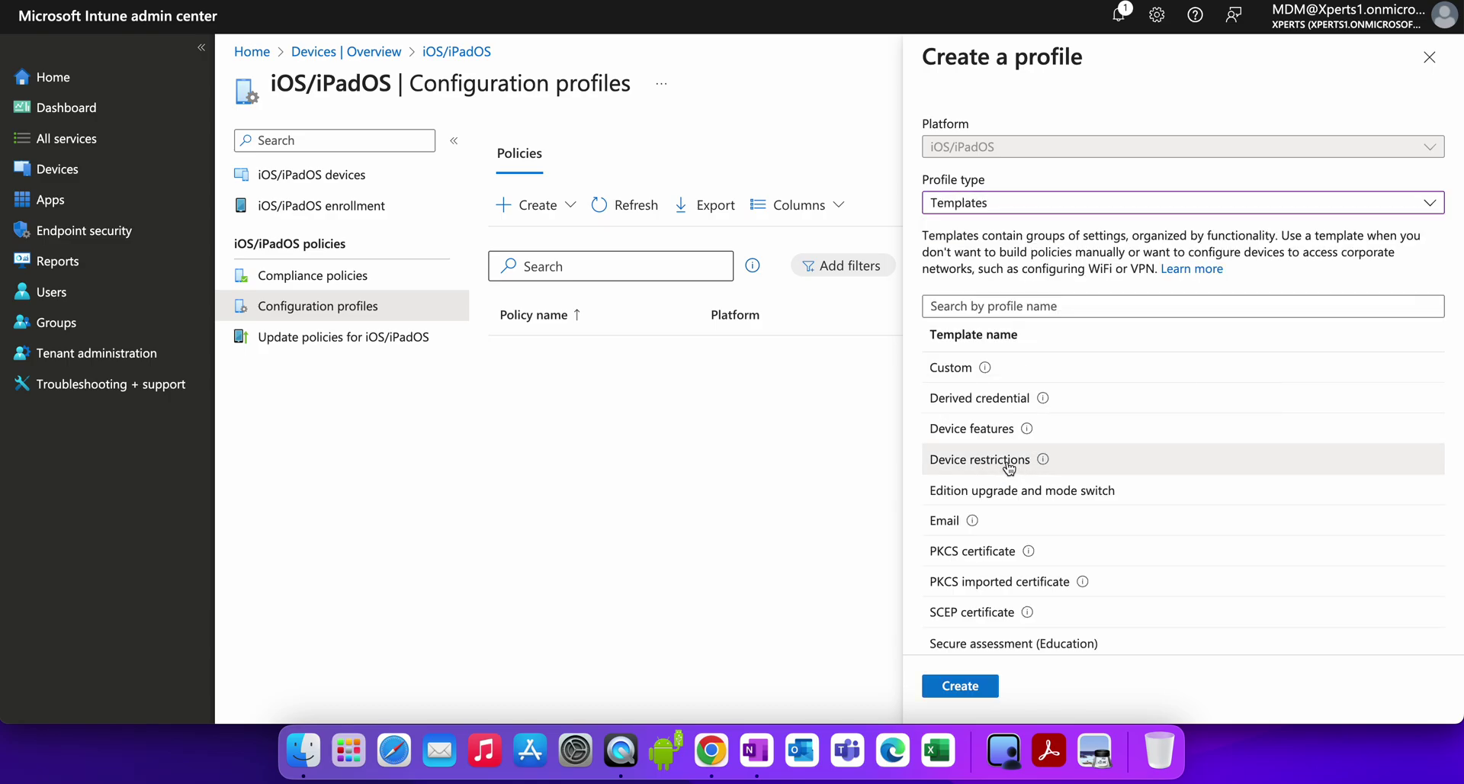
pyautogui.click(962, 686)
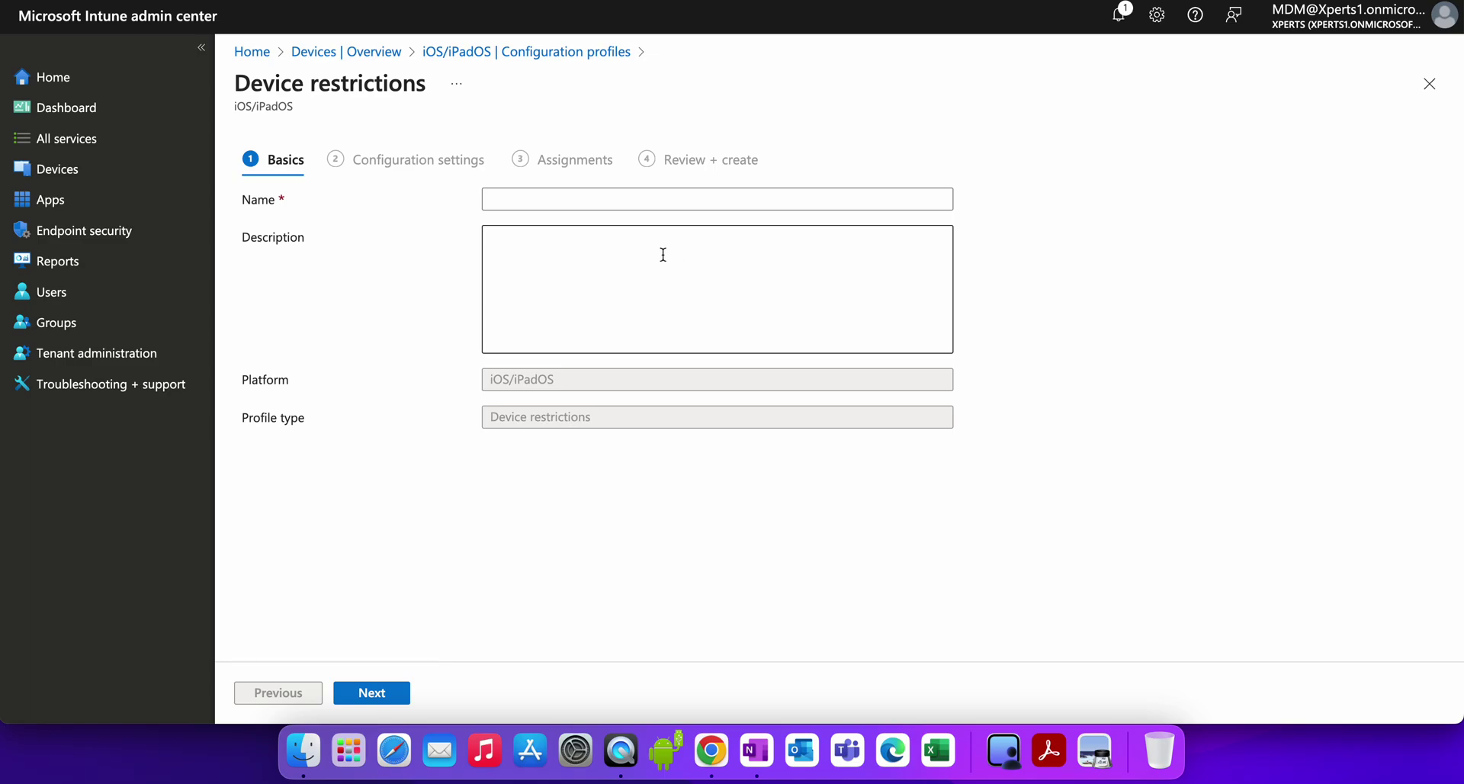
# - Name the profile 'Allow Activation Lock on iOS Device'
pyautogui.click(614, 206)
pyautogui.write('Allo')
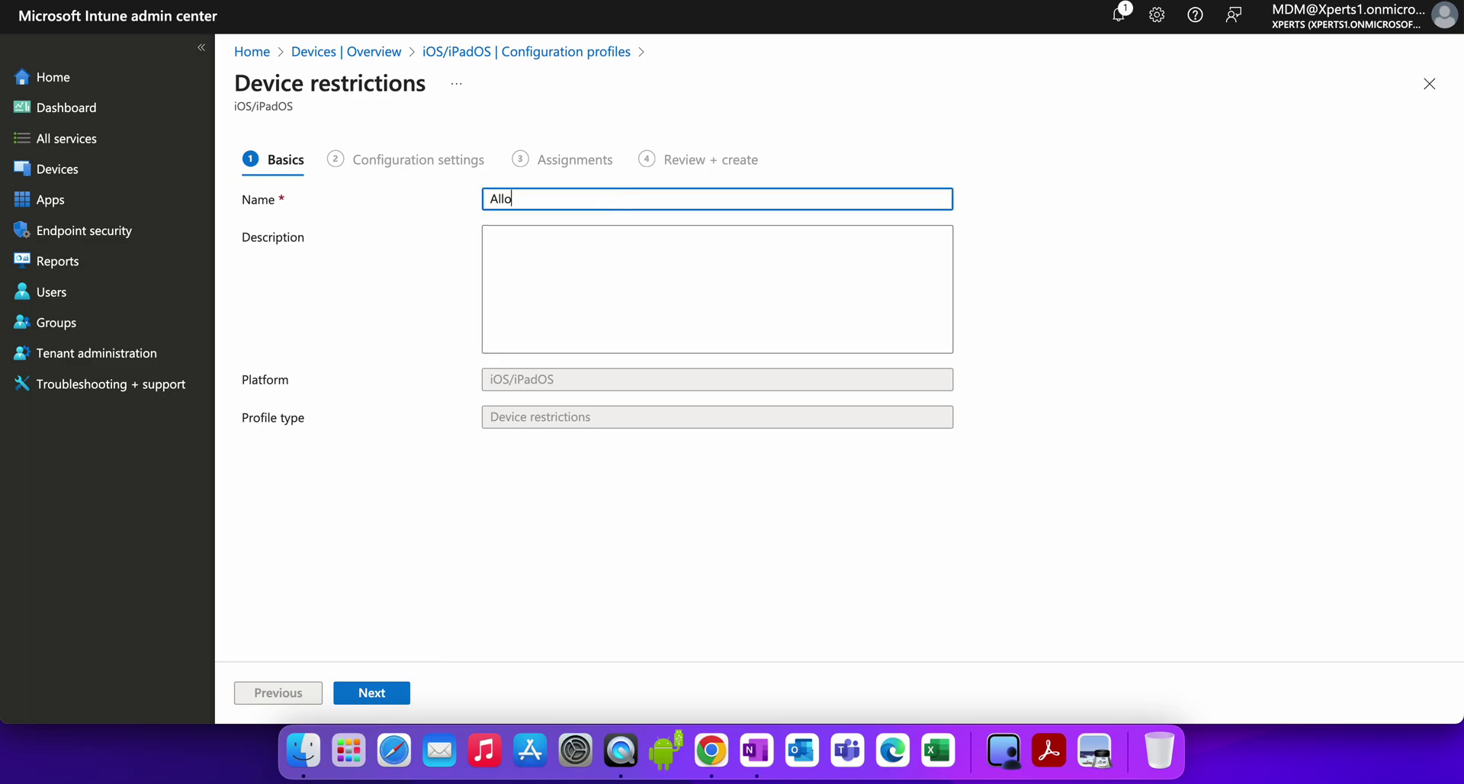
pyautogui.write('w Activation Lock on iOS Device')
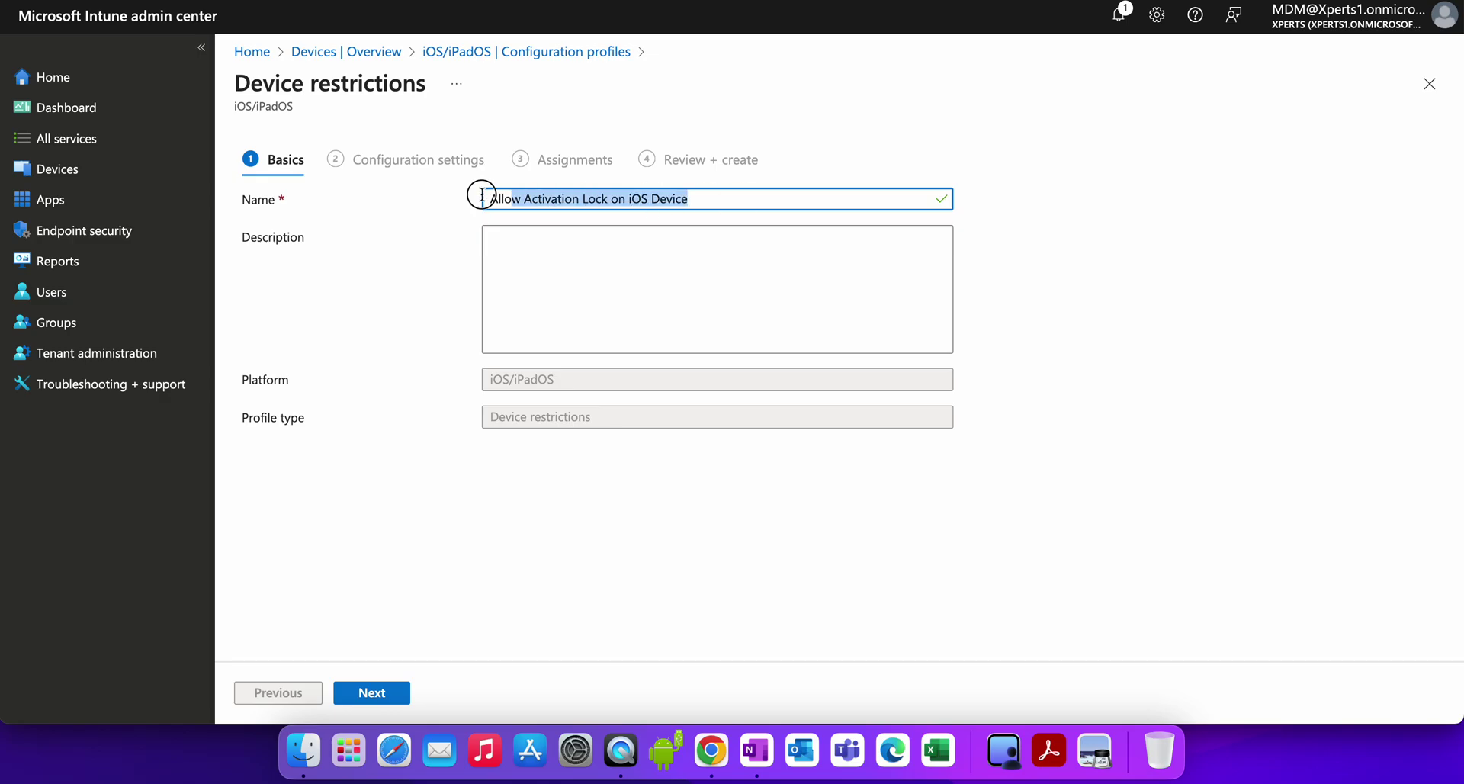
pyautogui.click(510, 251)
# - Paste the profile name as the description, continue, and expand the General settings
pyautogui.write('Allow Activation Lock on iOS Device')
pyautogui.click(385, 694)
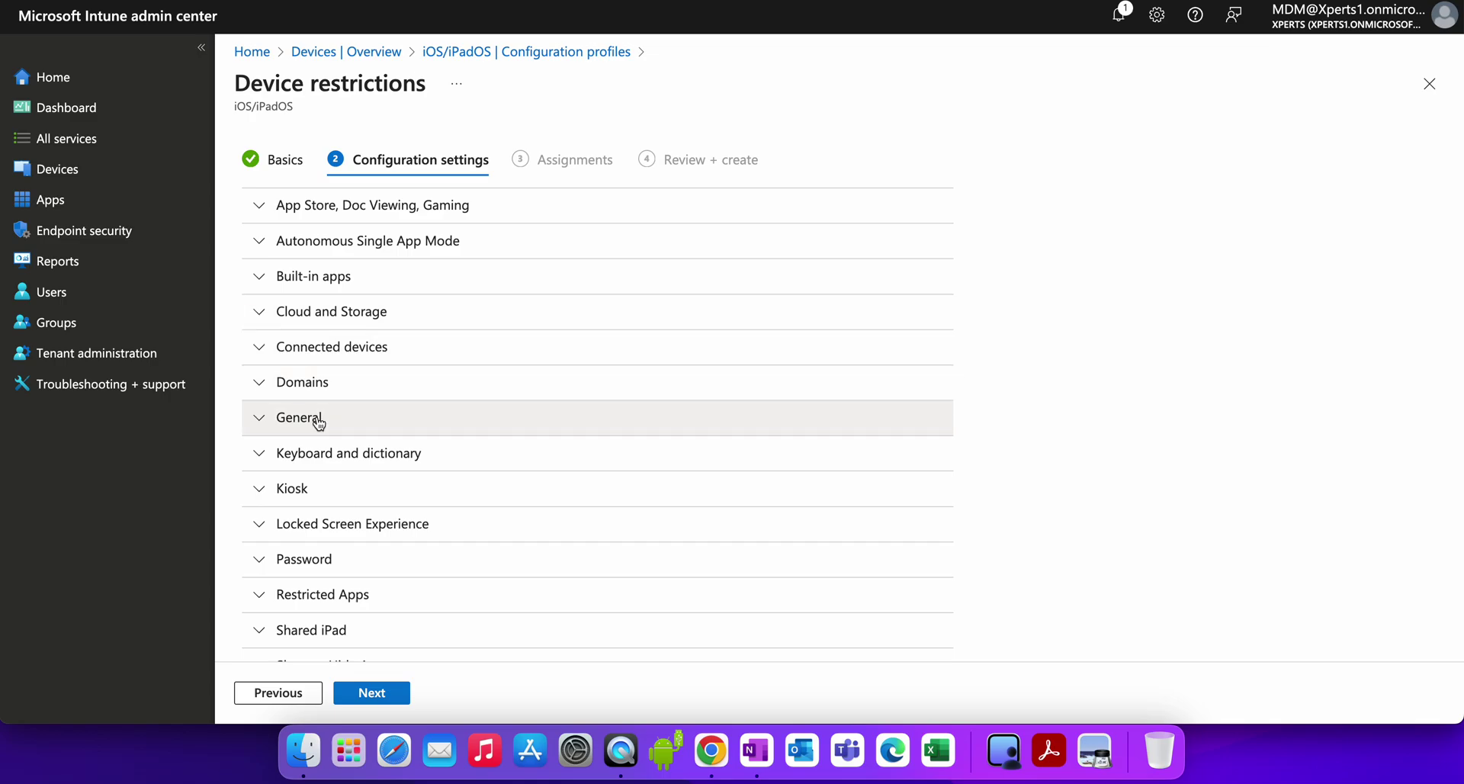
pyautogui.click(279, 422)
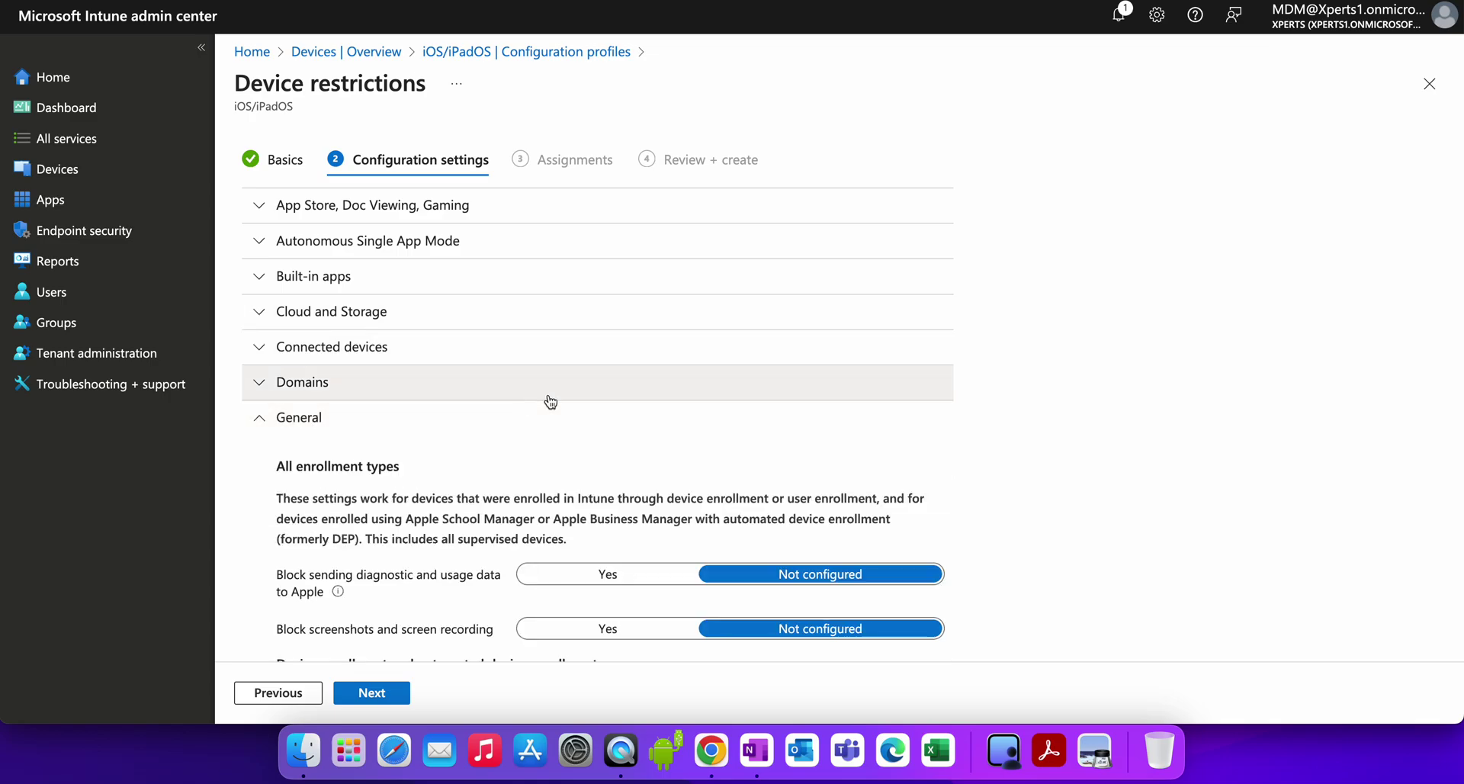
# - Scroll through General and highlight the automated device enrollment (formerly DEP) and Configurator explanation
pyautogui.scroll(-4, 551, 402)
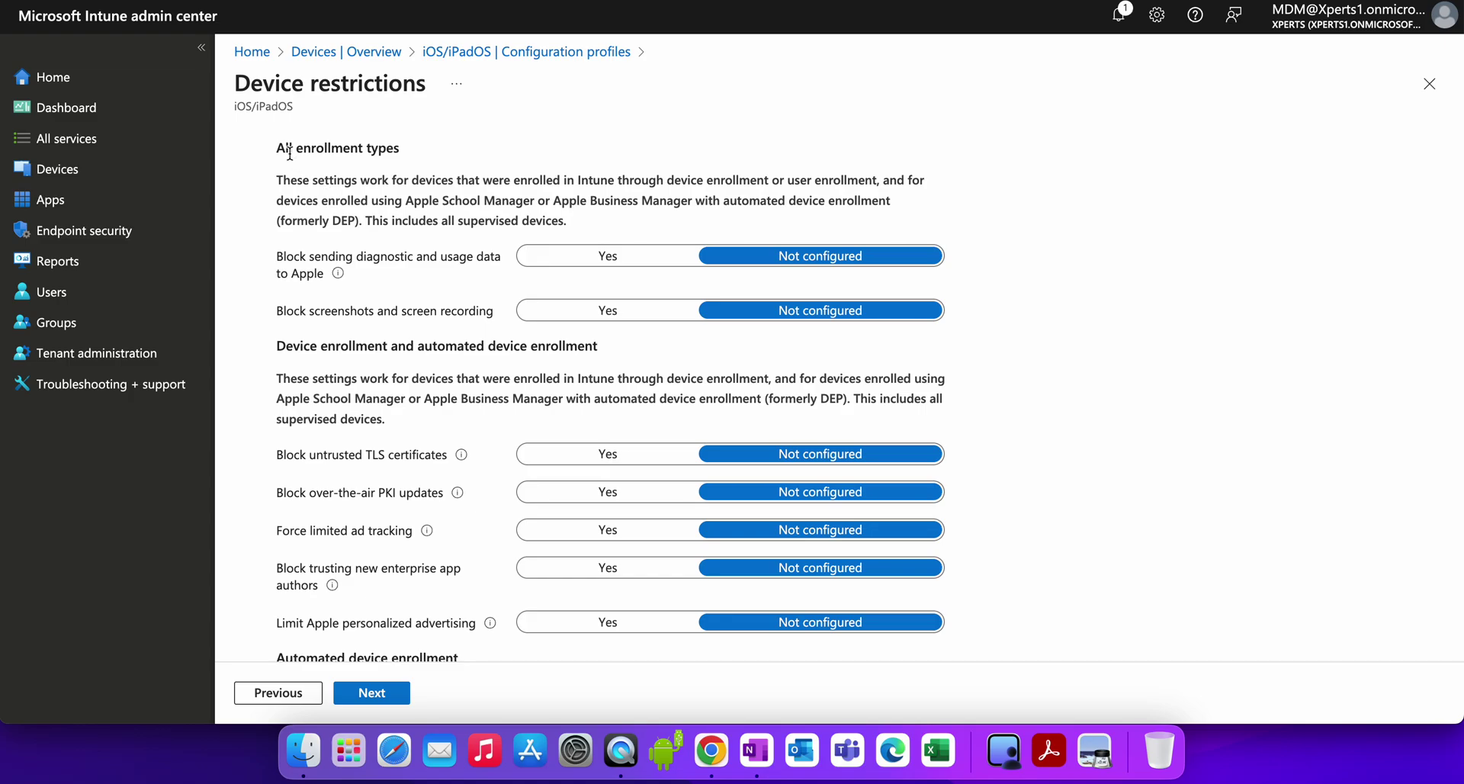
pyautogui.moveTo(289, 150); pyautogui.dragTo(418, 159)
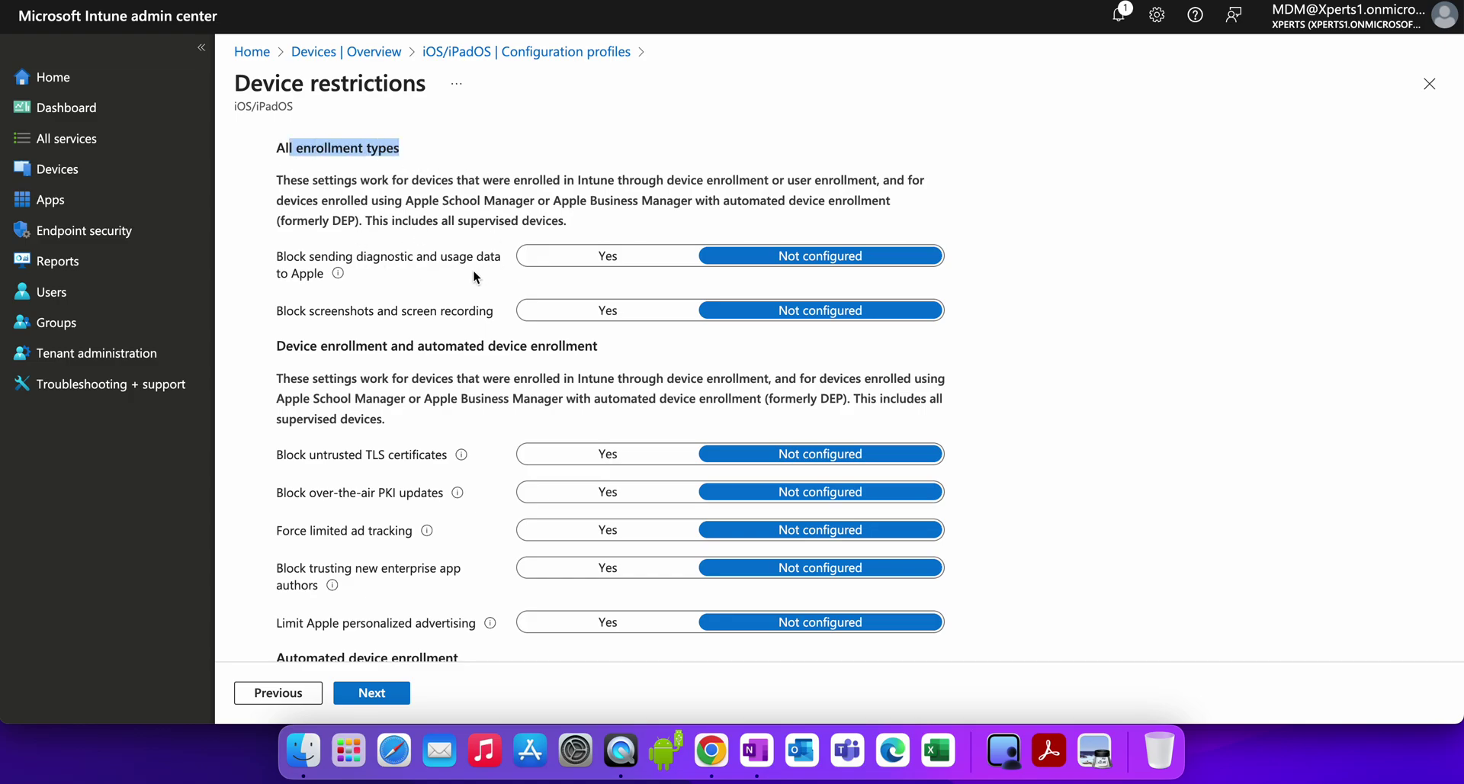
pyautogui.scroll(-5, 473, 274)
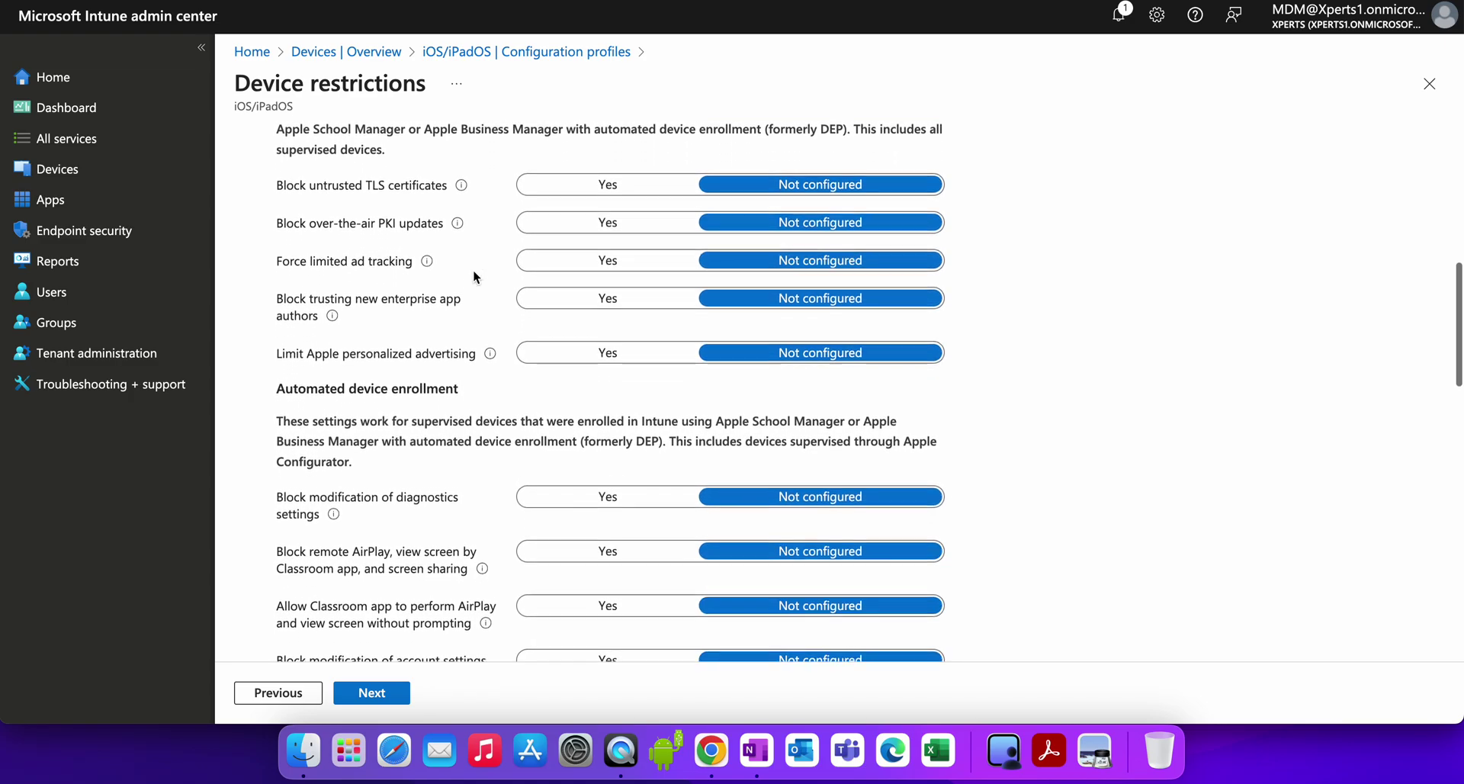
pyautogui.moveTo(473, 353); pyautogui.dragTo(273, 347)
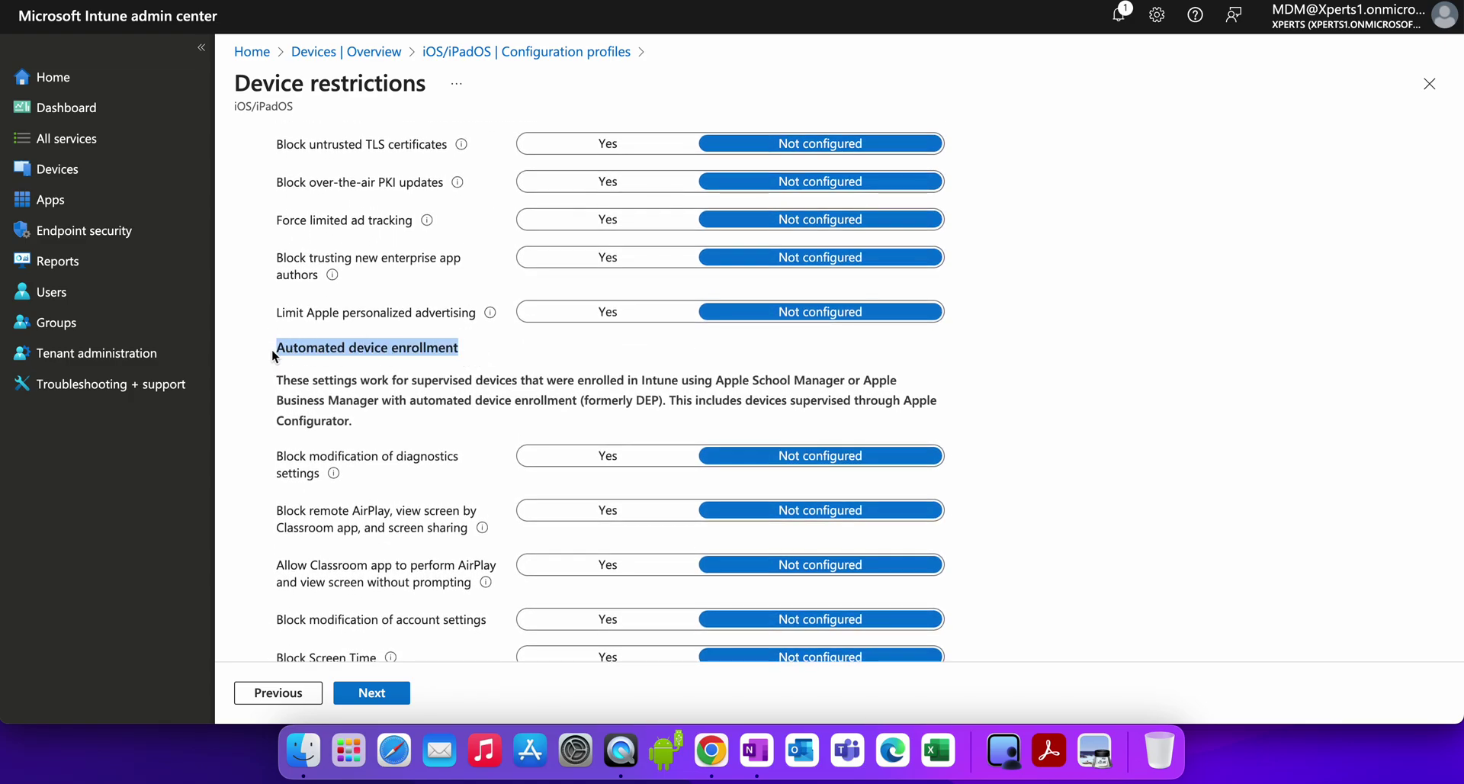
pyautogui.click(363, 377)
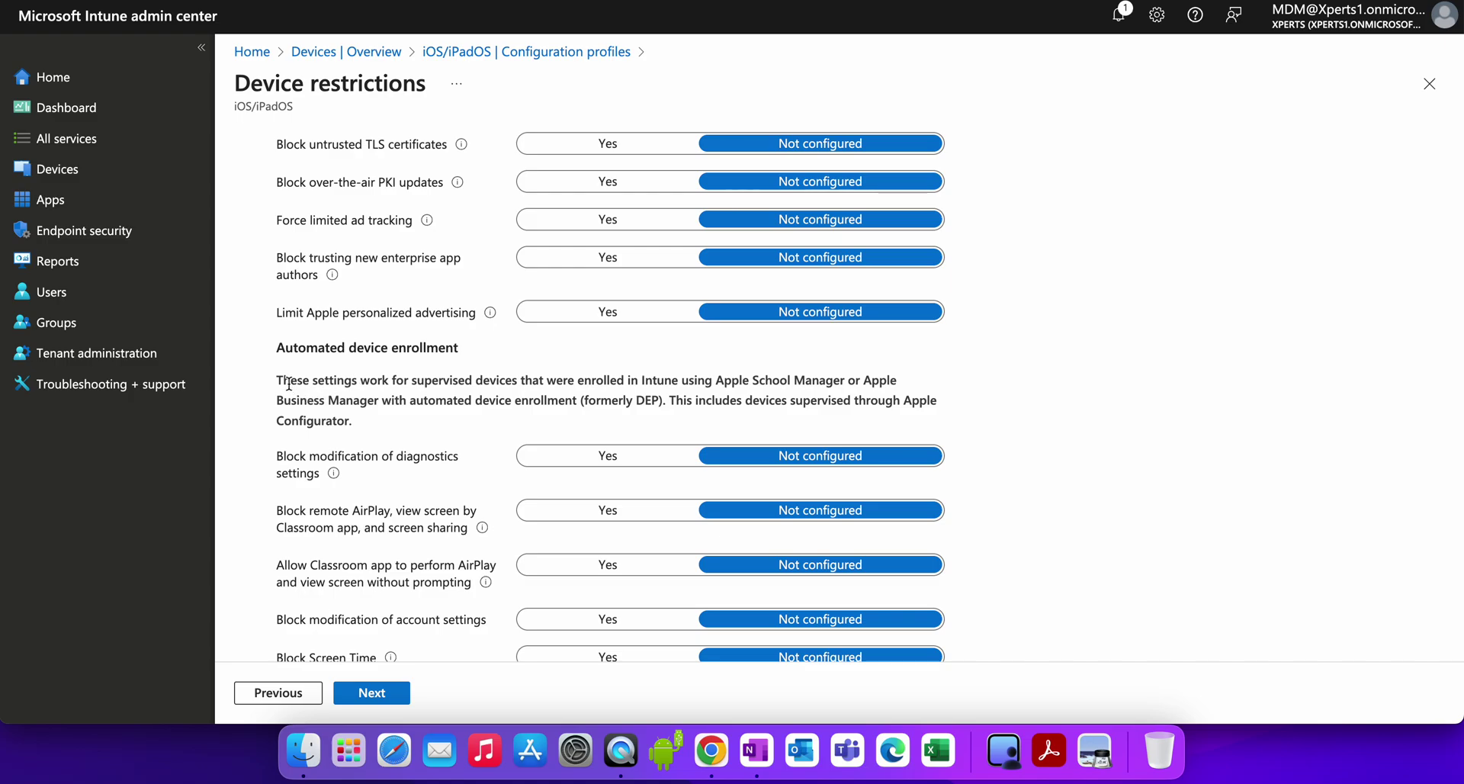
pyautogui.moveTo(274, 379); pyautogui.dragTo(465, 401)
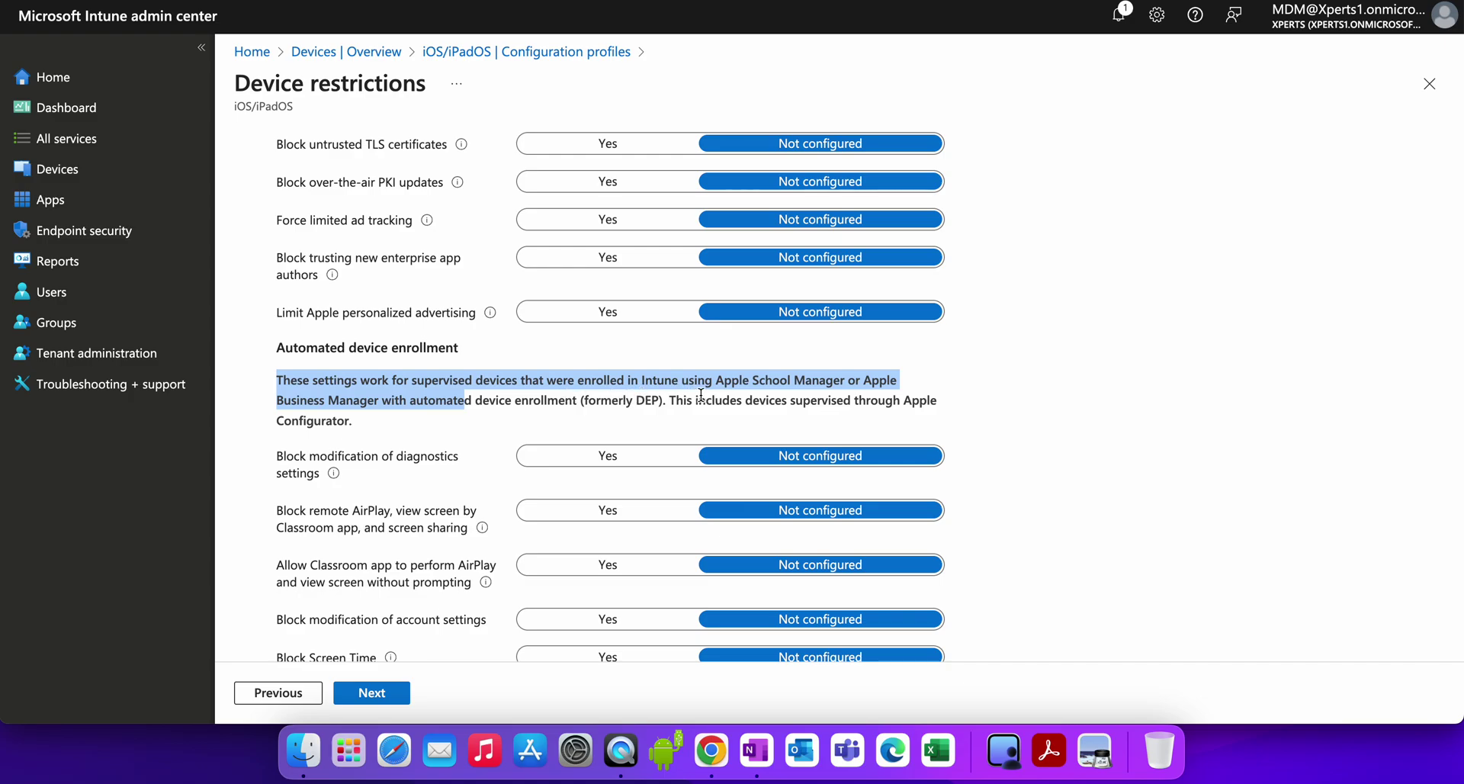
pyautogui.click(451, 404)
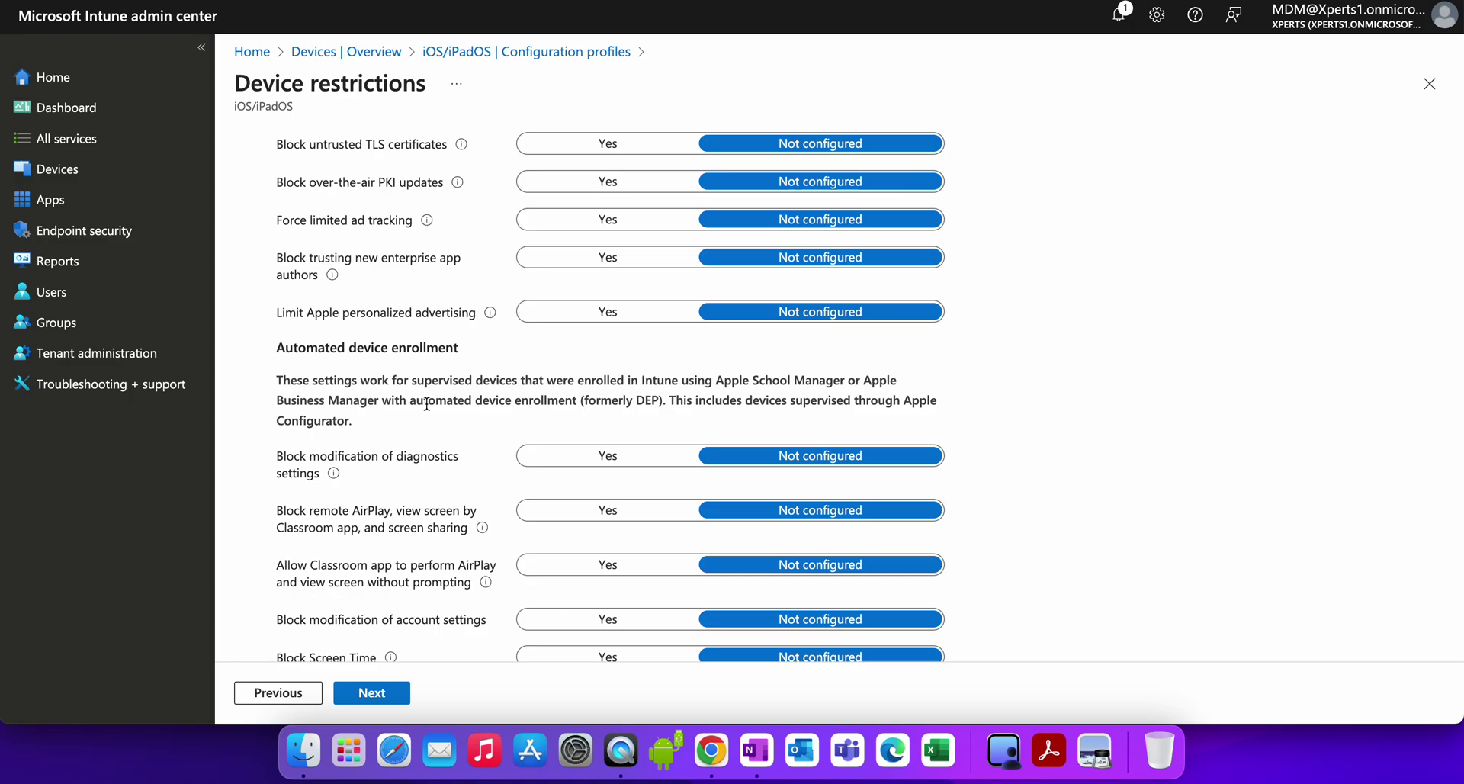
pyautogui.moveTo(416, 400); pyautogui.dragTo(670, 402)
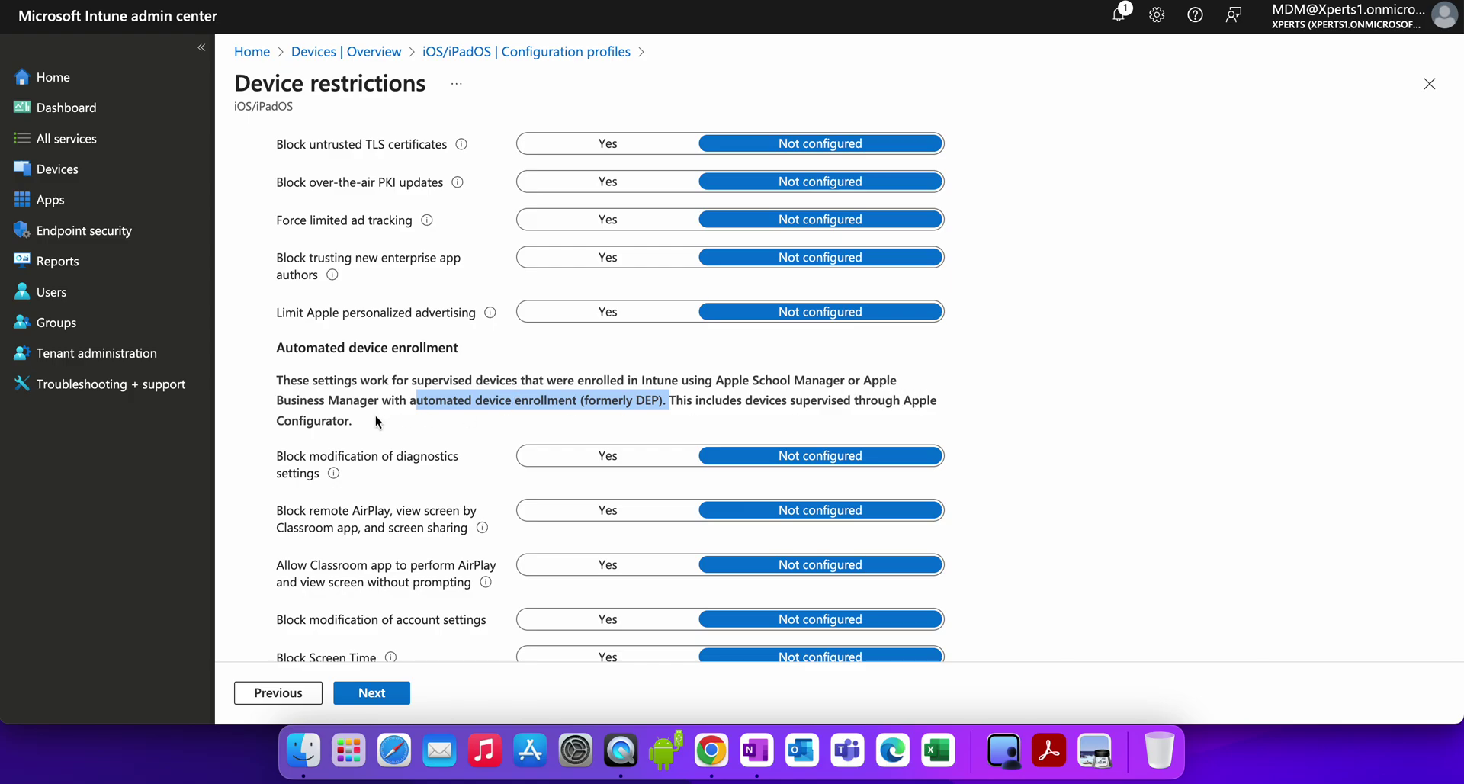
pyautogui.moveTo(353, 420); pyautogui.dragTo(273, 420)
# - Scroll to 'Allow activation lock' and show its info tooltip
pyautogui.scroll(-6, 488, 386)
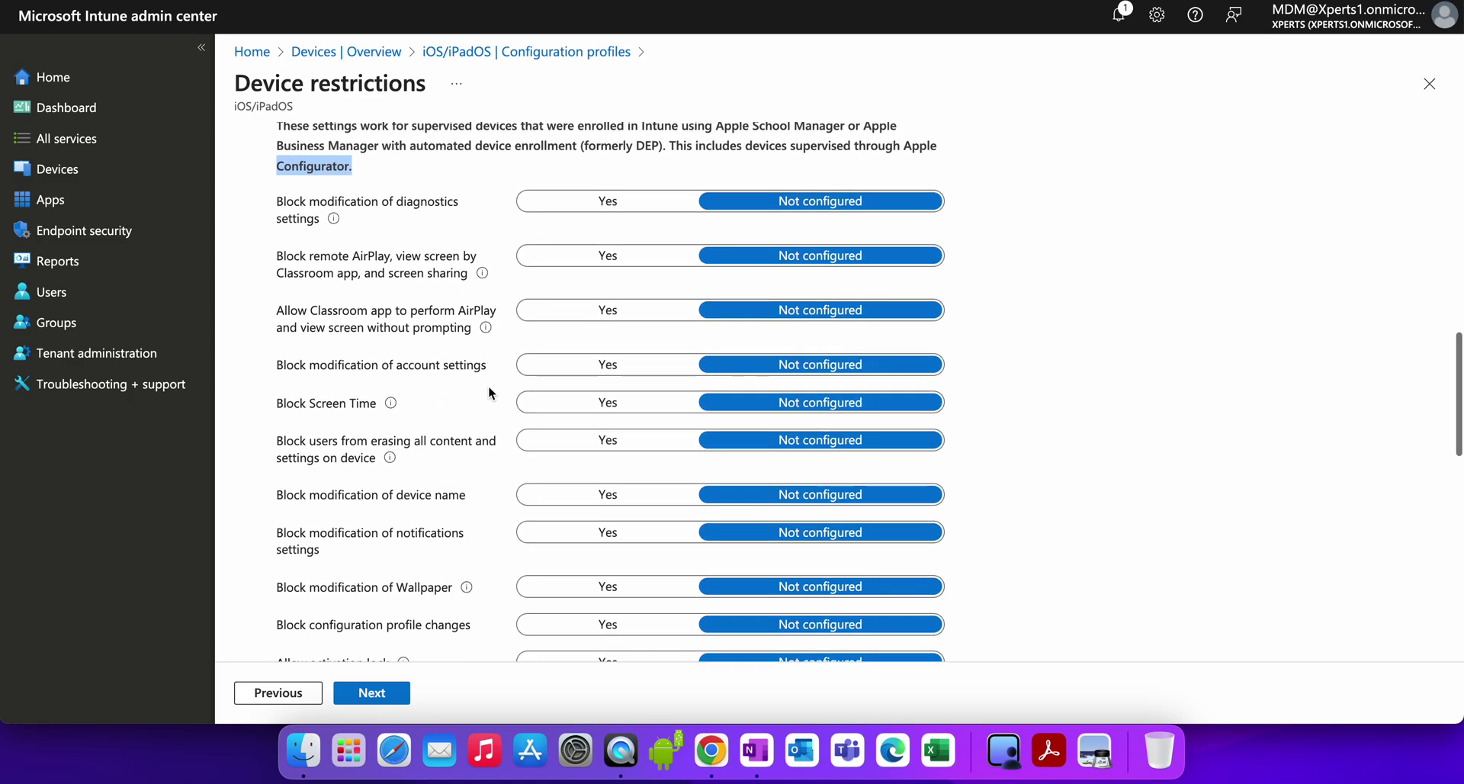
pyautogui.scroll(-2, 488, 386)
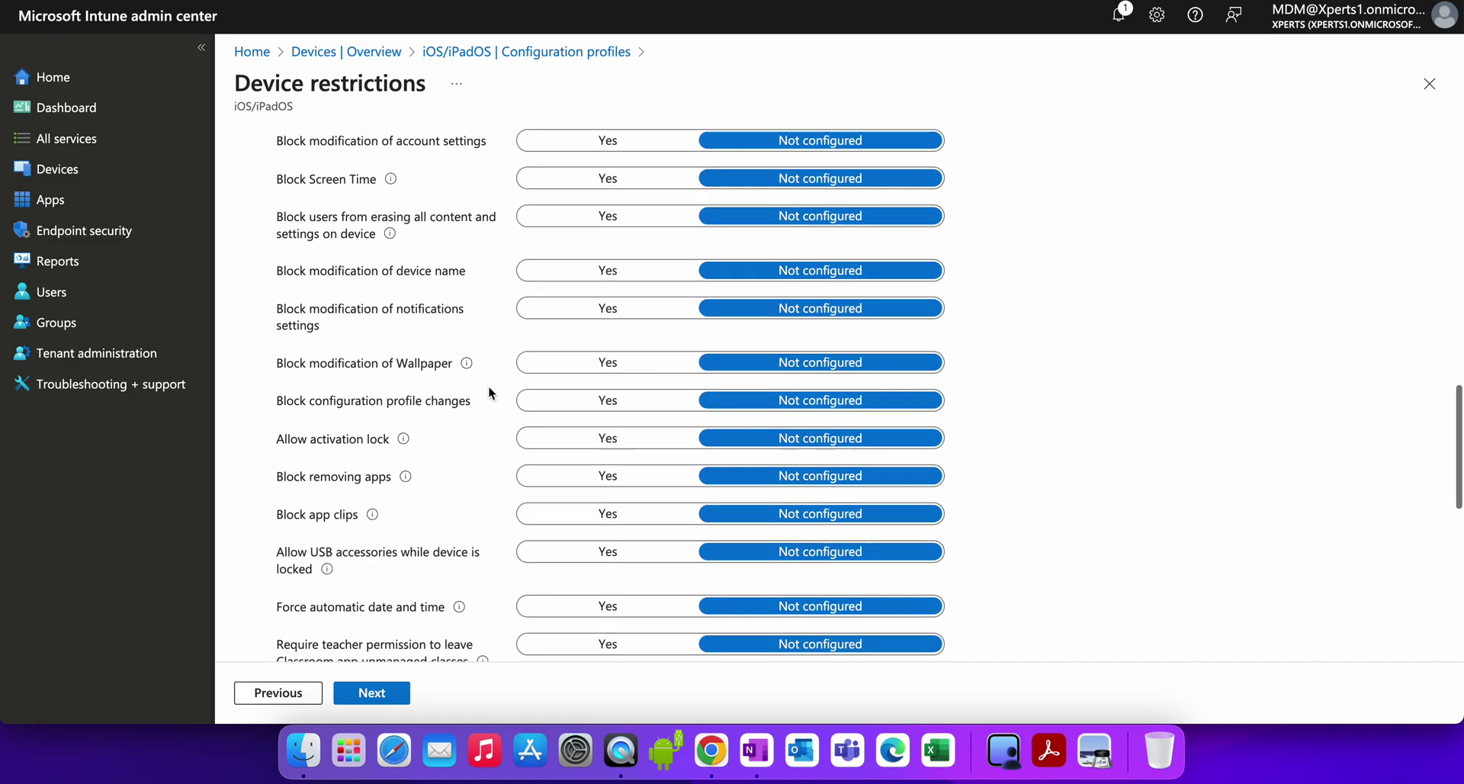
pyautogui.moveTo(401, 365)
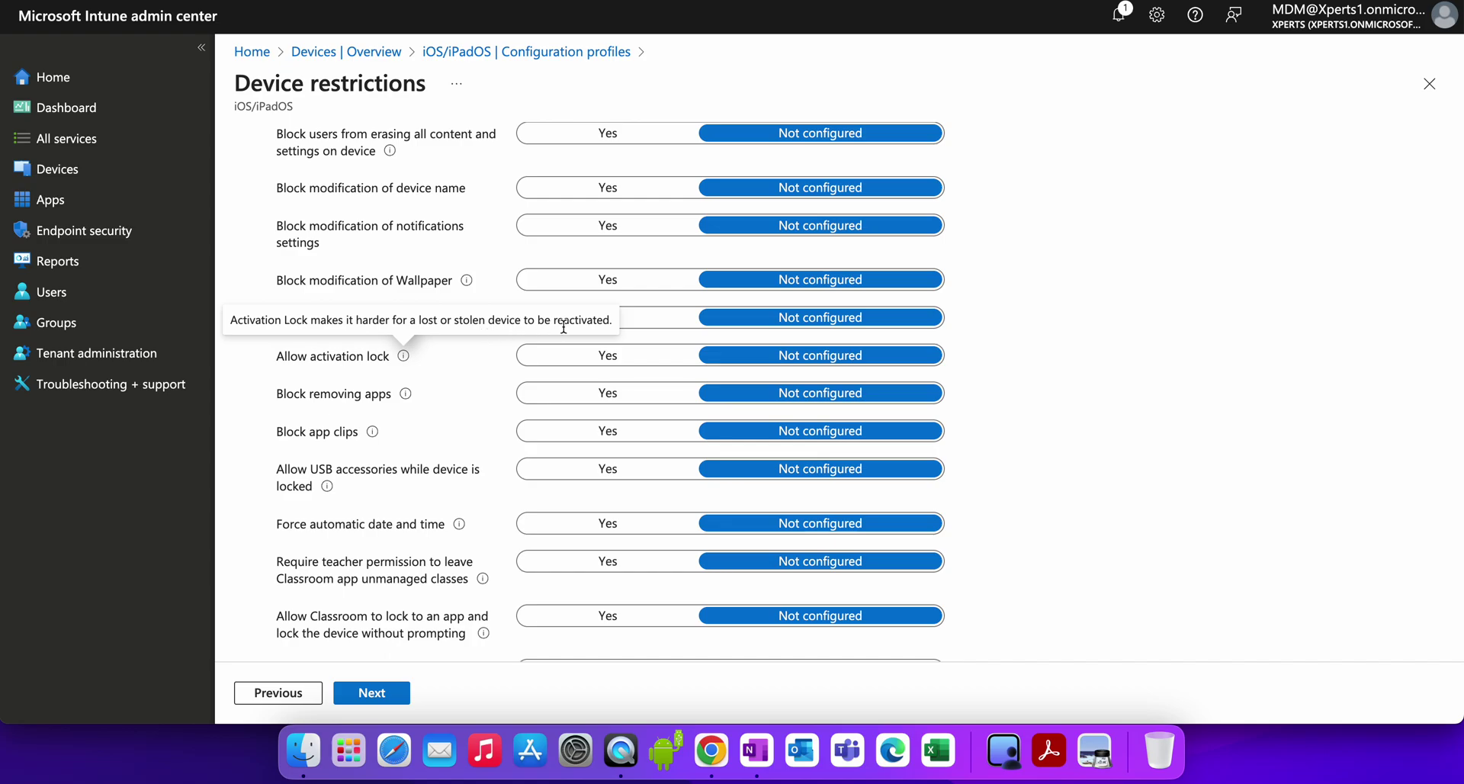
# - Set Allow activation lock to Yes
pyautogui.click(557, 356)
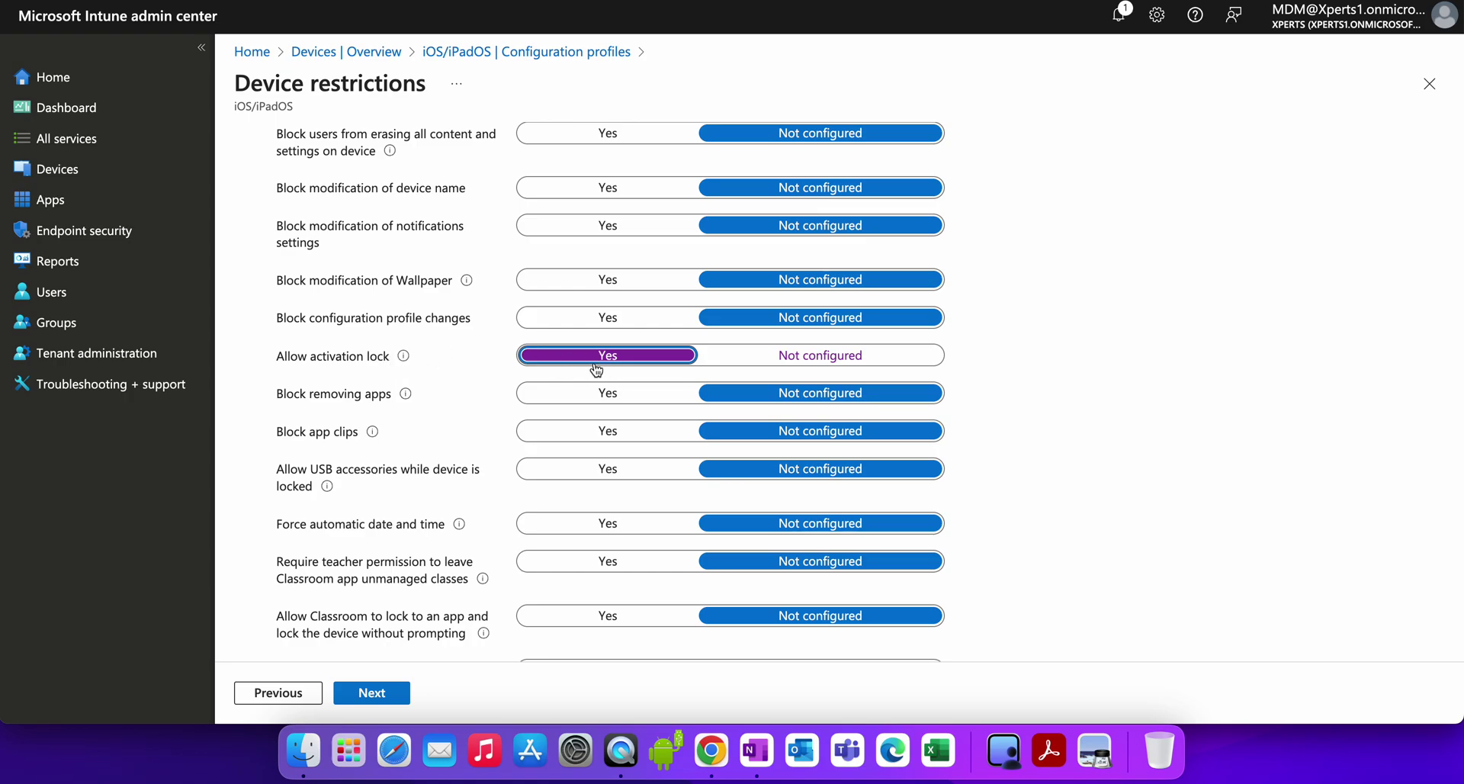
pyautogui.click(797, 363)
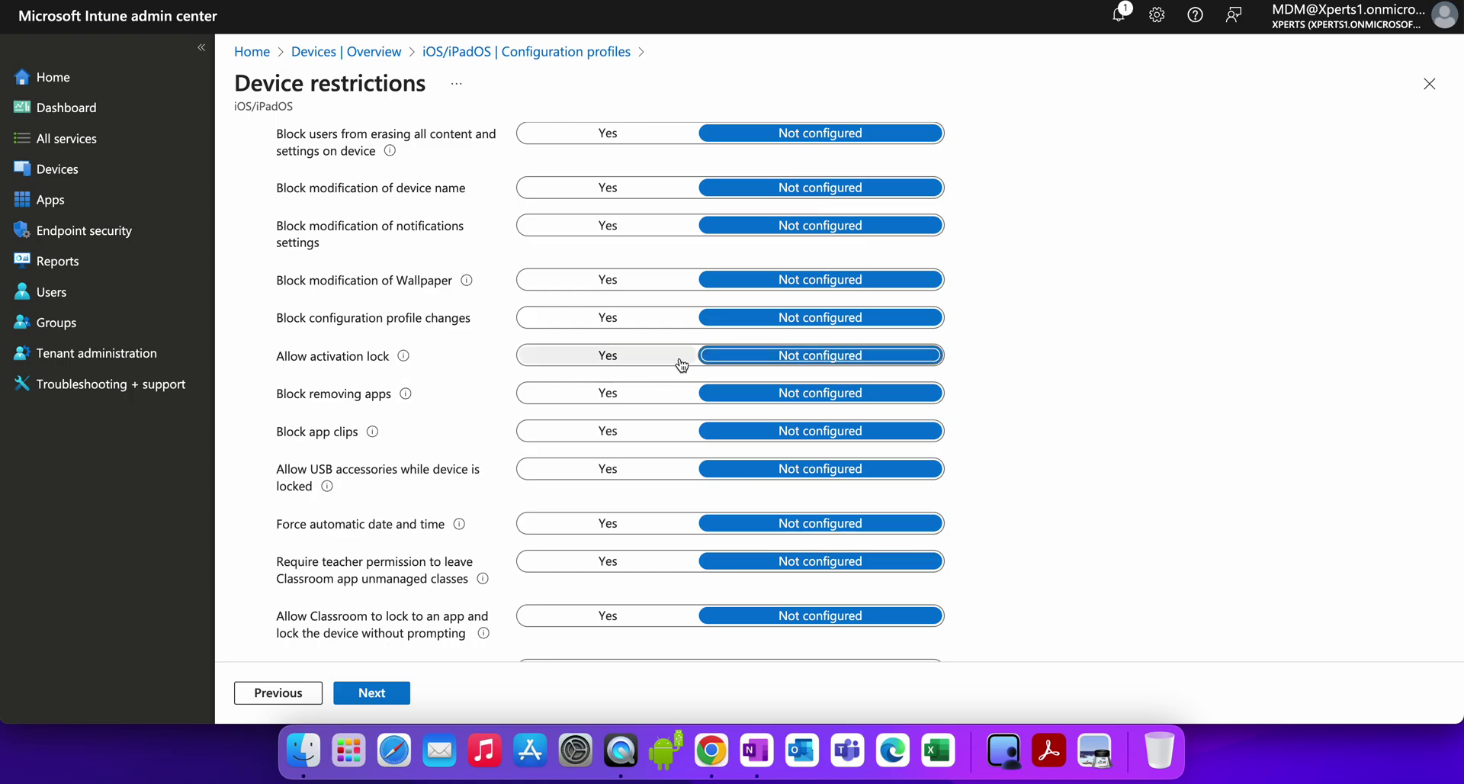
pyautogui.click(660, 360)
# - Assign the profile to All devices and continue to Review + create
pyautogui.click(396, 692)
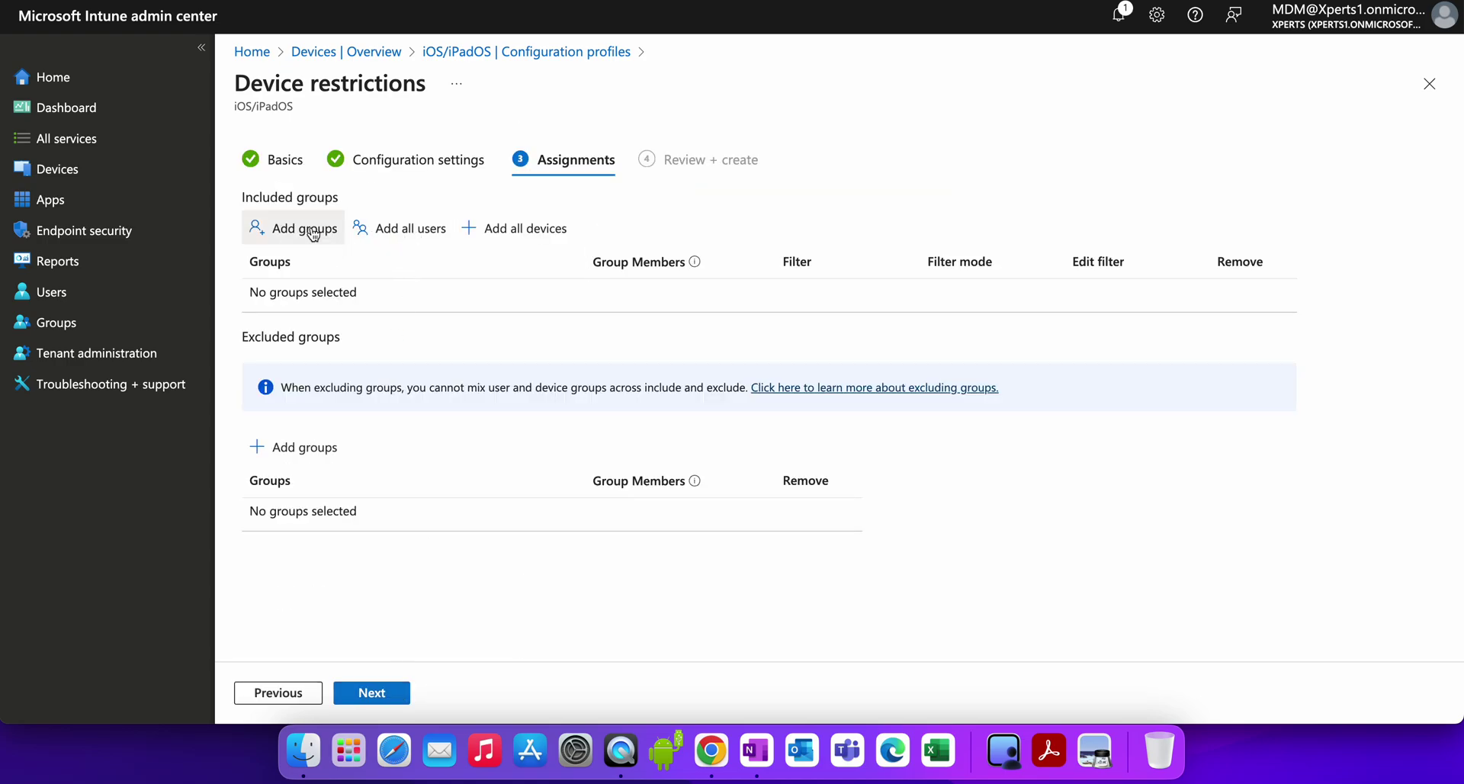
pyautogui.click(530, 230)
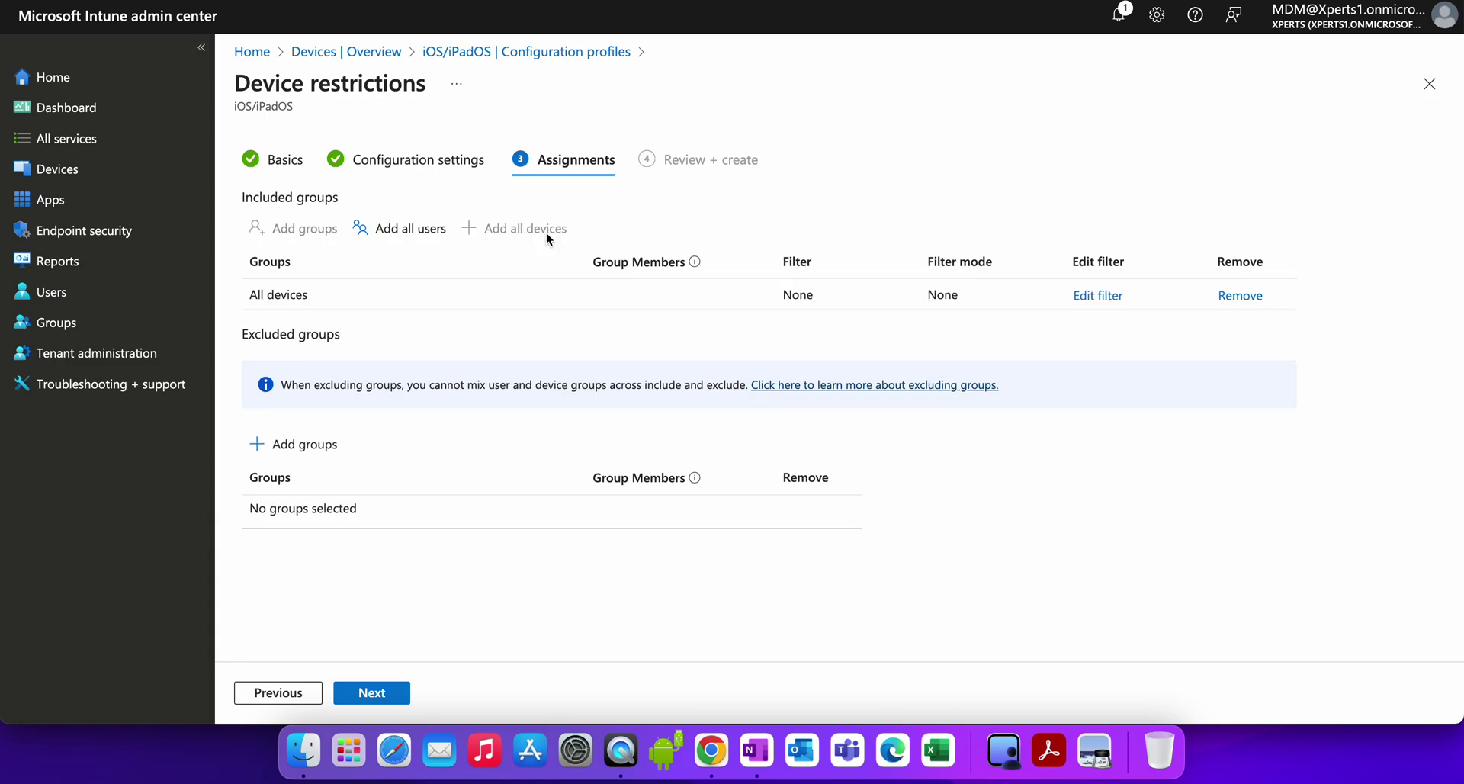
pyautogui.click(373, 692)
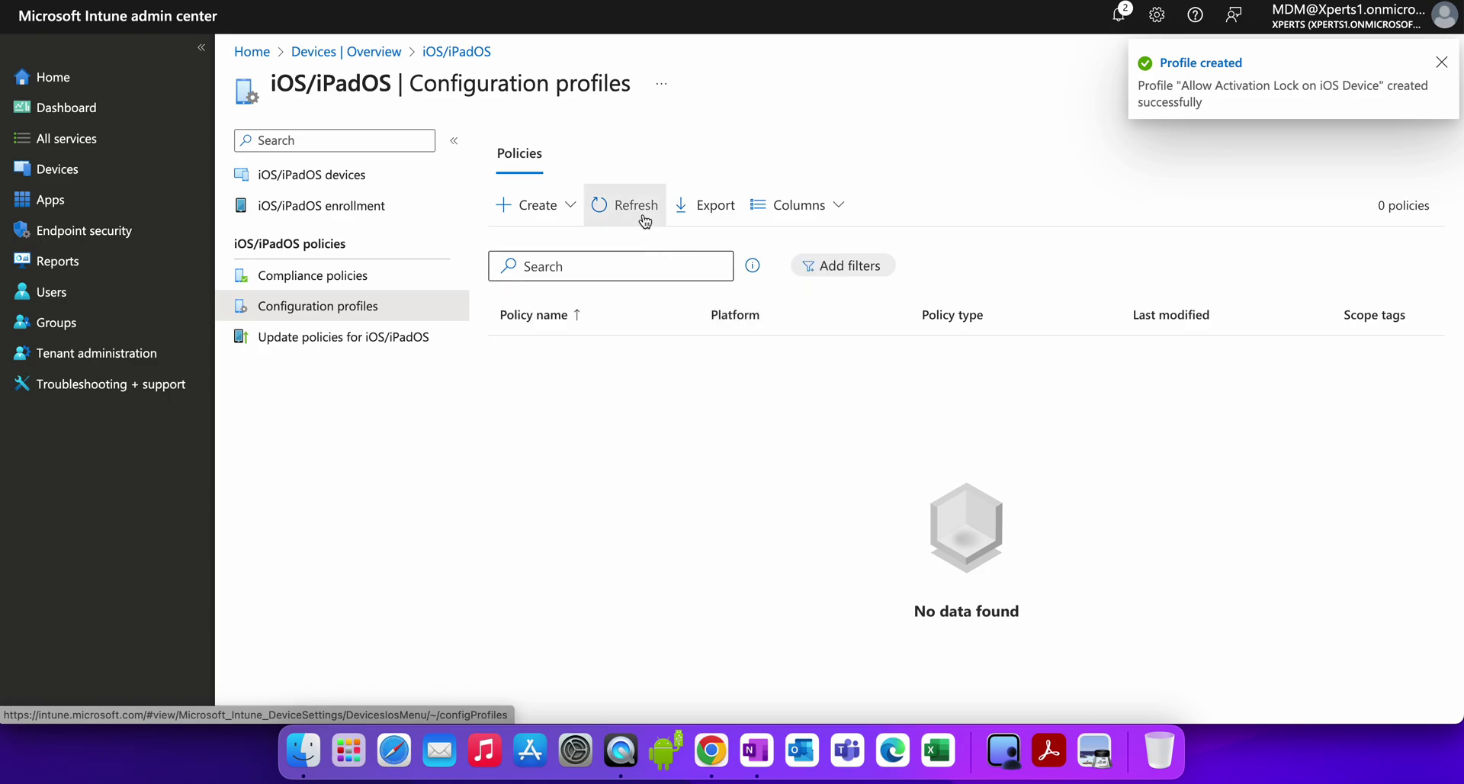
# - Refresh the profile list, open 'Allow Activation Lock on iOS Device', and expand its General settings
pyautogui.click(644, 220)
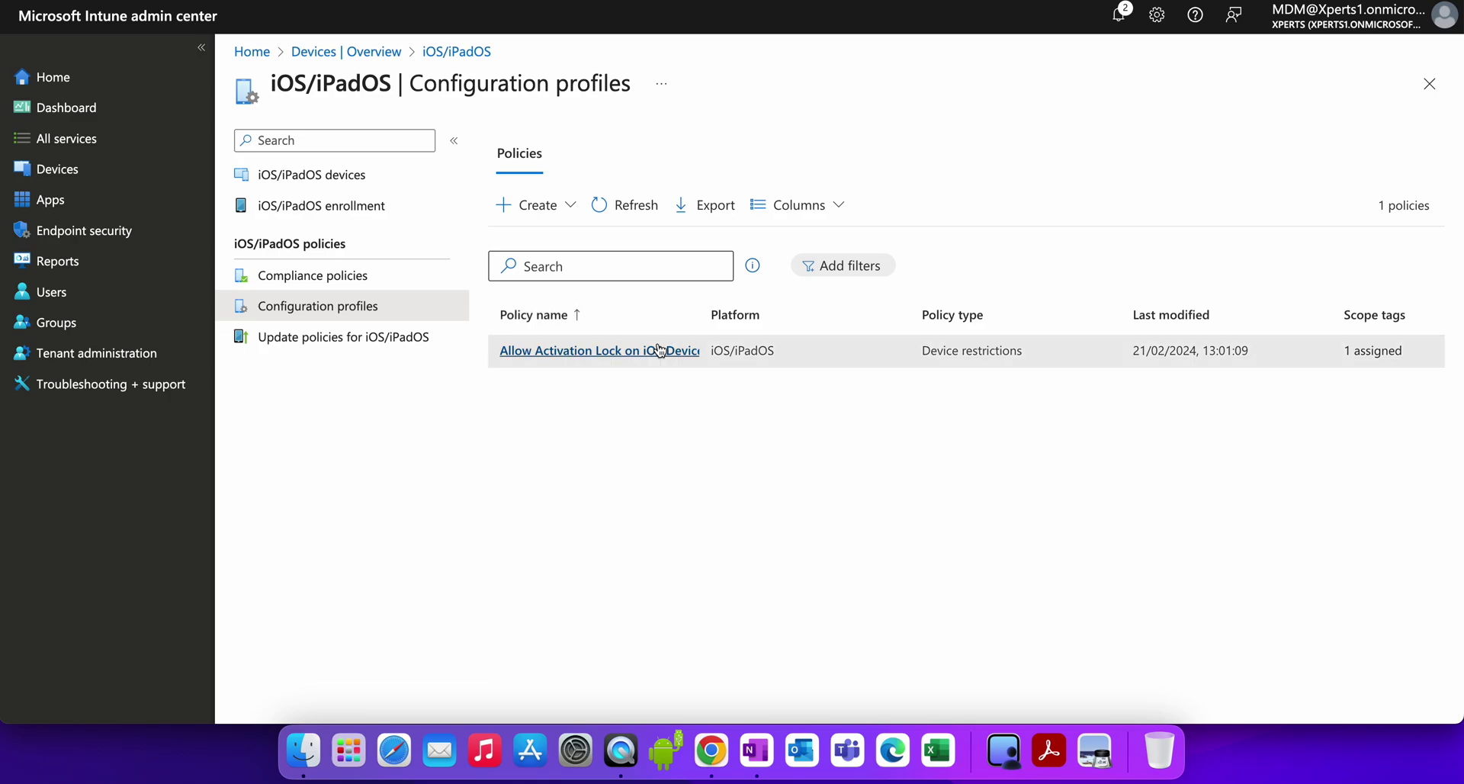
pyautogui.click(640, 352)
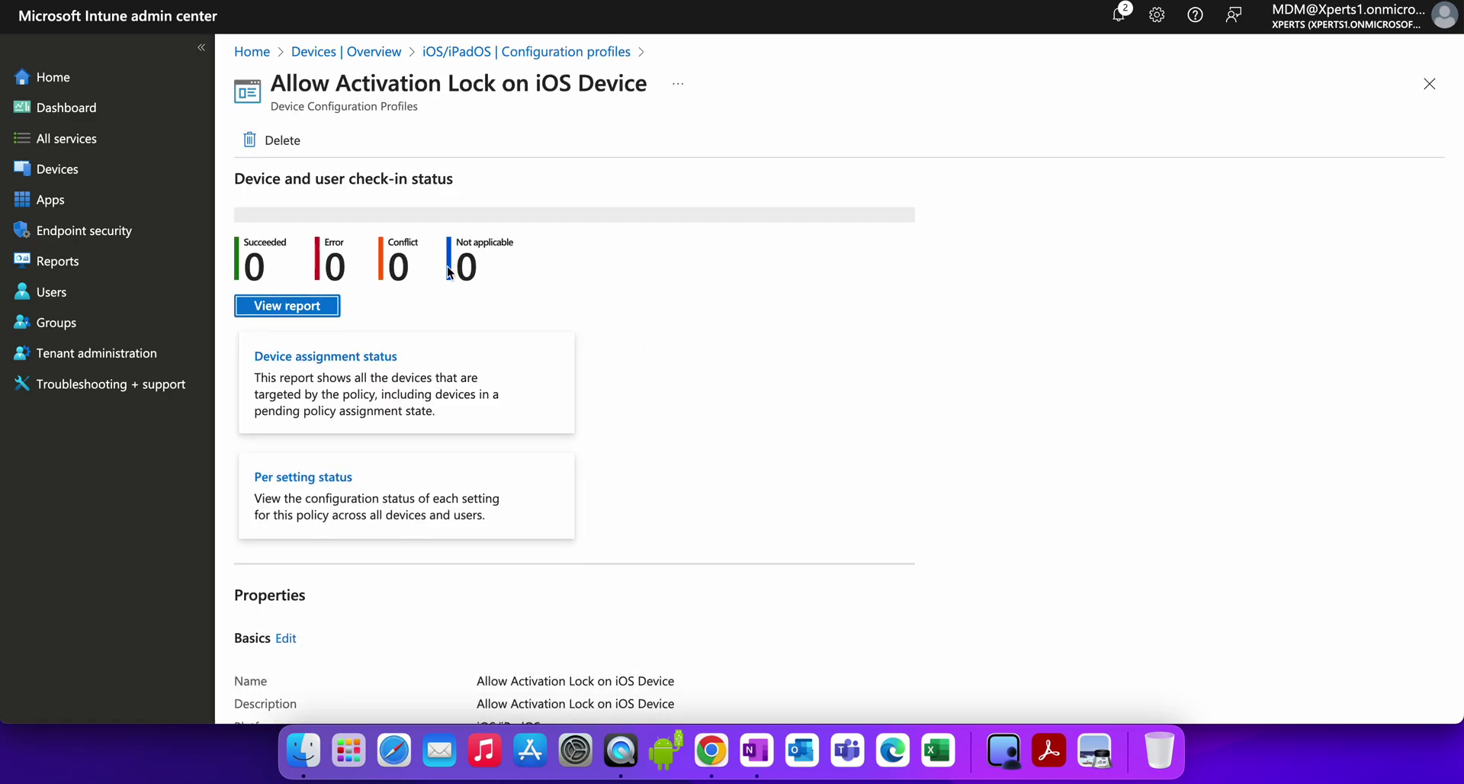
pyautogui.scroll(-7, 569, 395)
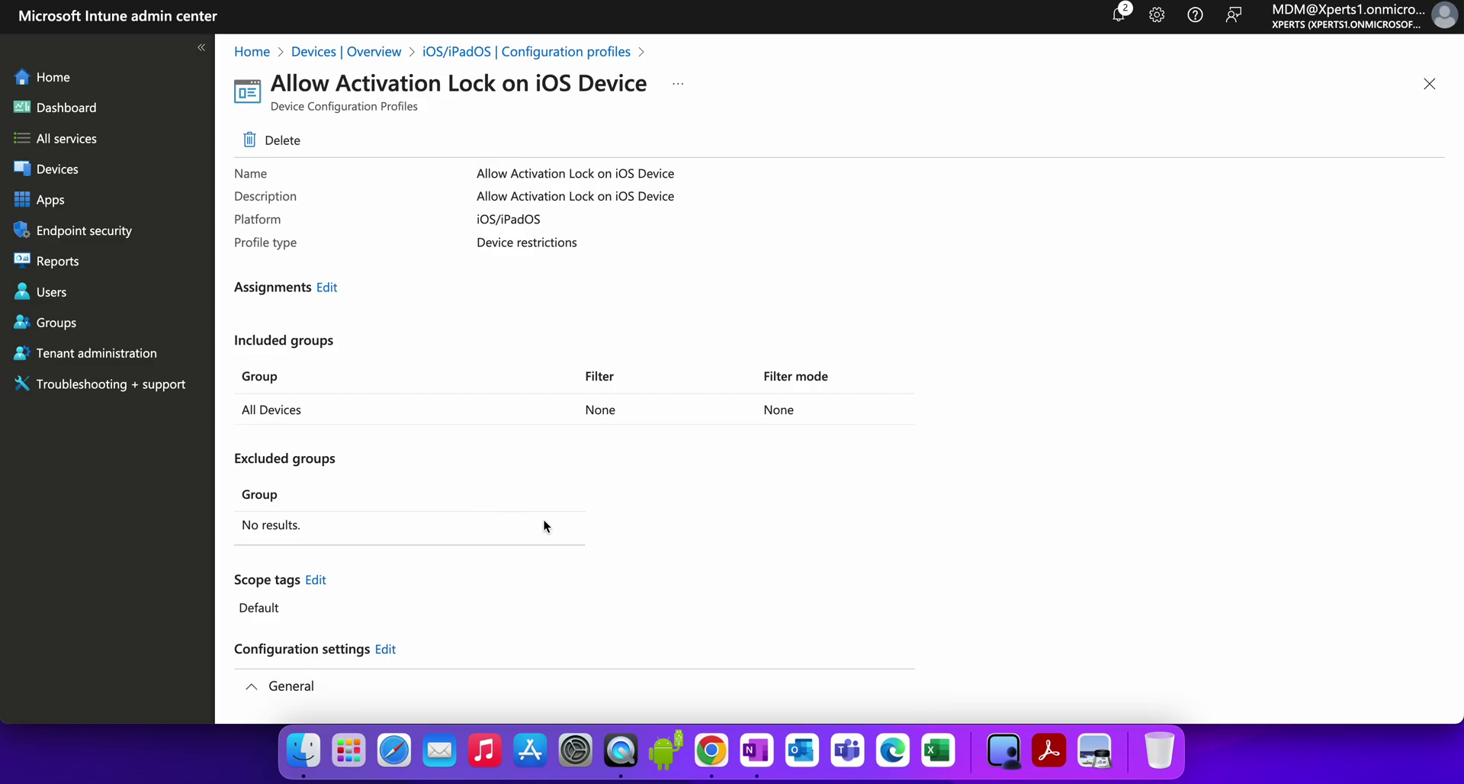
pyautogui.click(364, 687)
# - Highlight the Allow activation lock setting to confirm its value is Yes
pyautogui.moveTo(267, 685)
pyautogui.mouseDown()
pyautogui.moveTo(588, 686)
pyautogui.moveTo(254, 686)
pyautogui.mouseUp()
pyautogui.click(562, 692)
pyautogui.click(541, 655)
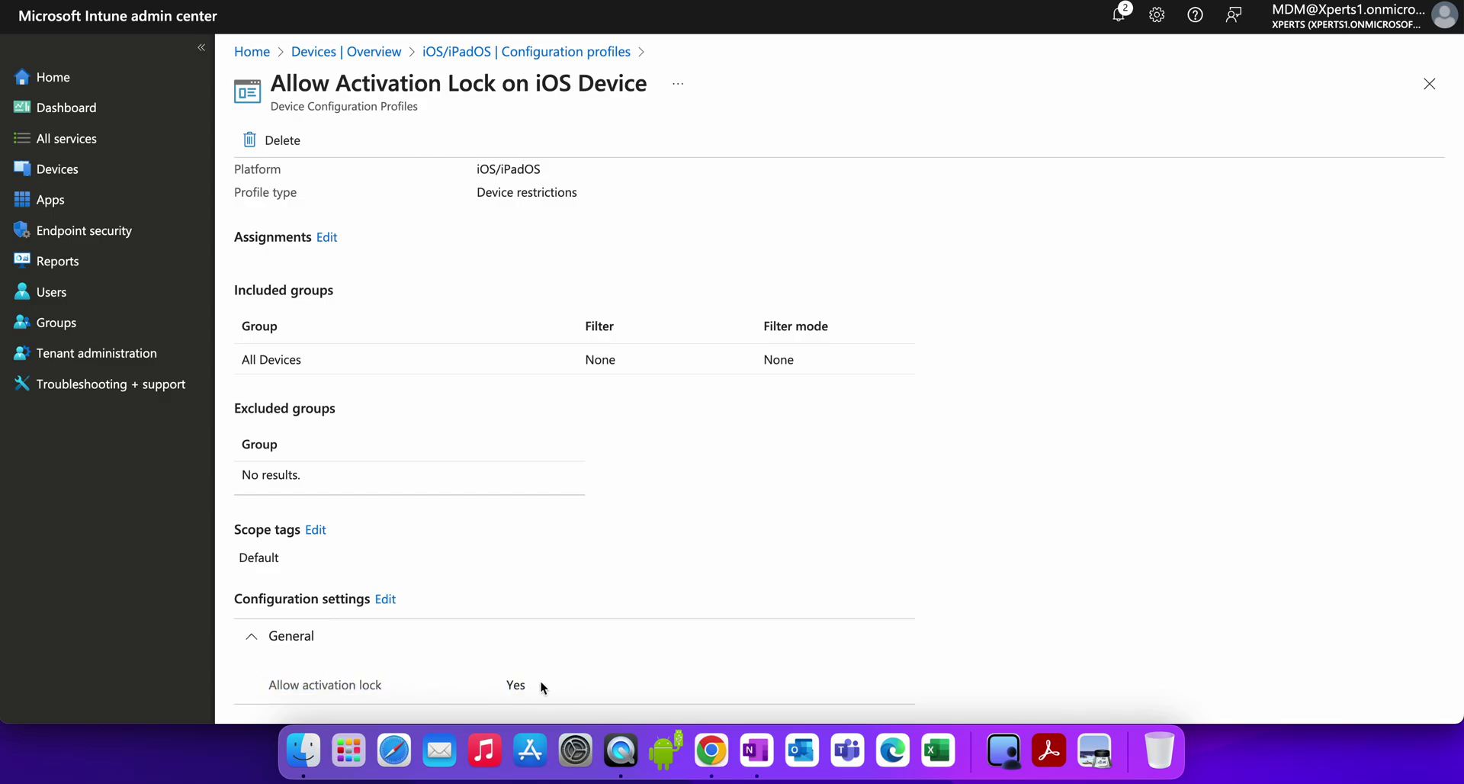
pyautogui.moveTo(540, 681); pyautogui.dragTo(267, 684)
pyautogui.click(601, 680)
pyautogui.moveTo(543, 689); pyautogui.dragTo(244, 685)
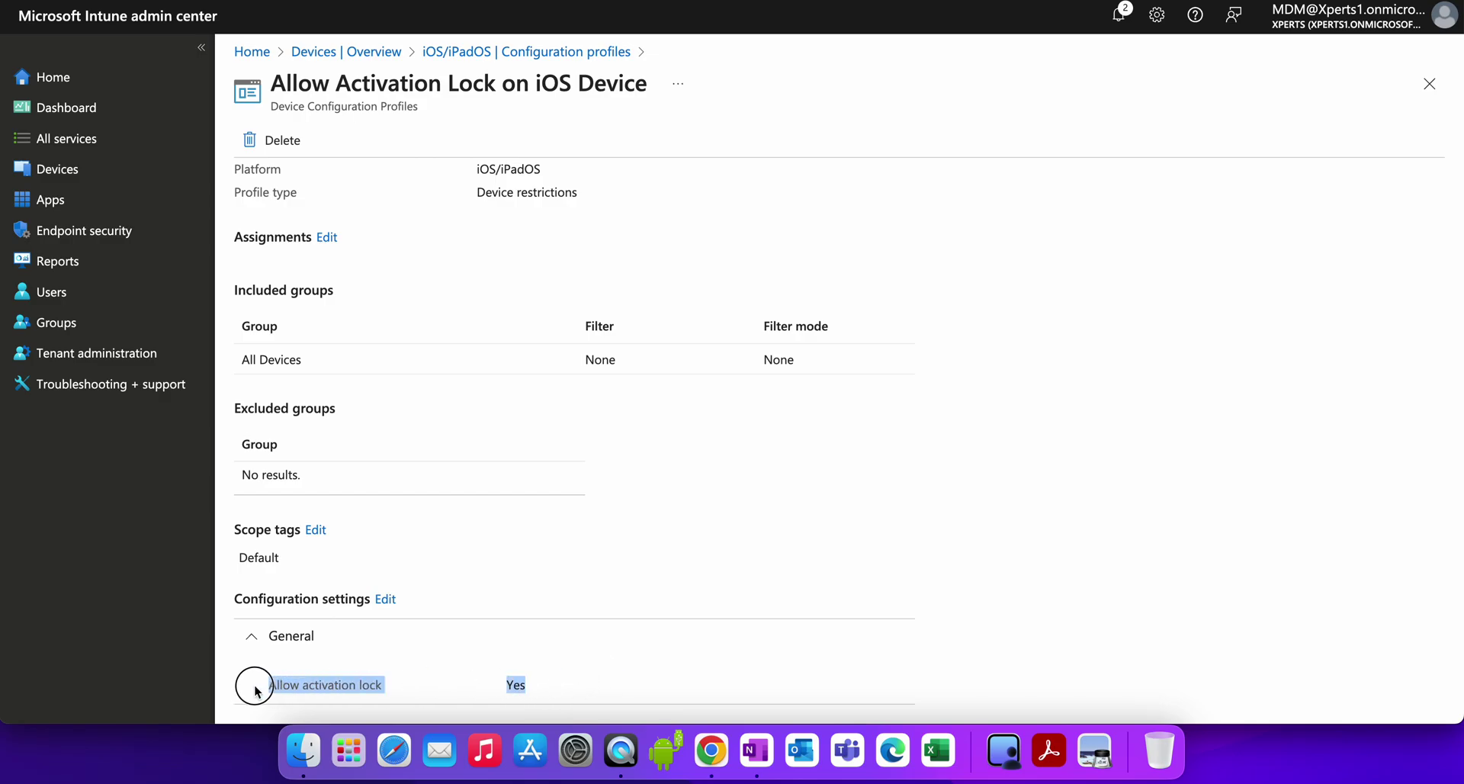
pyautogui.click(423, 681)
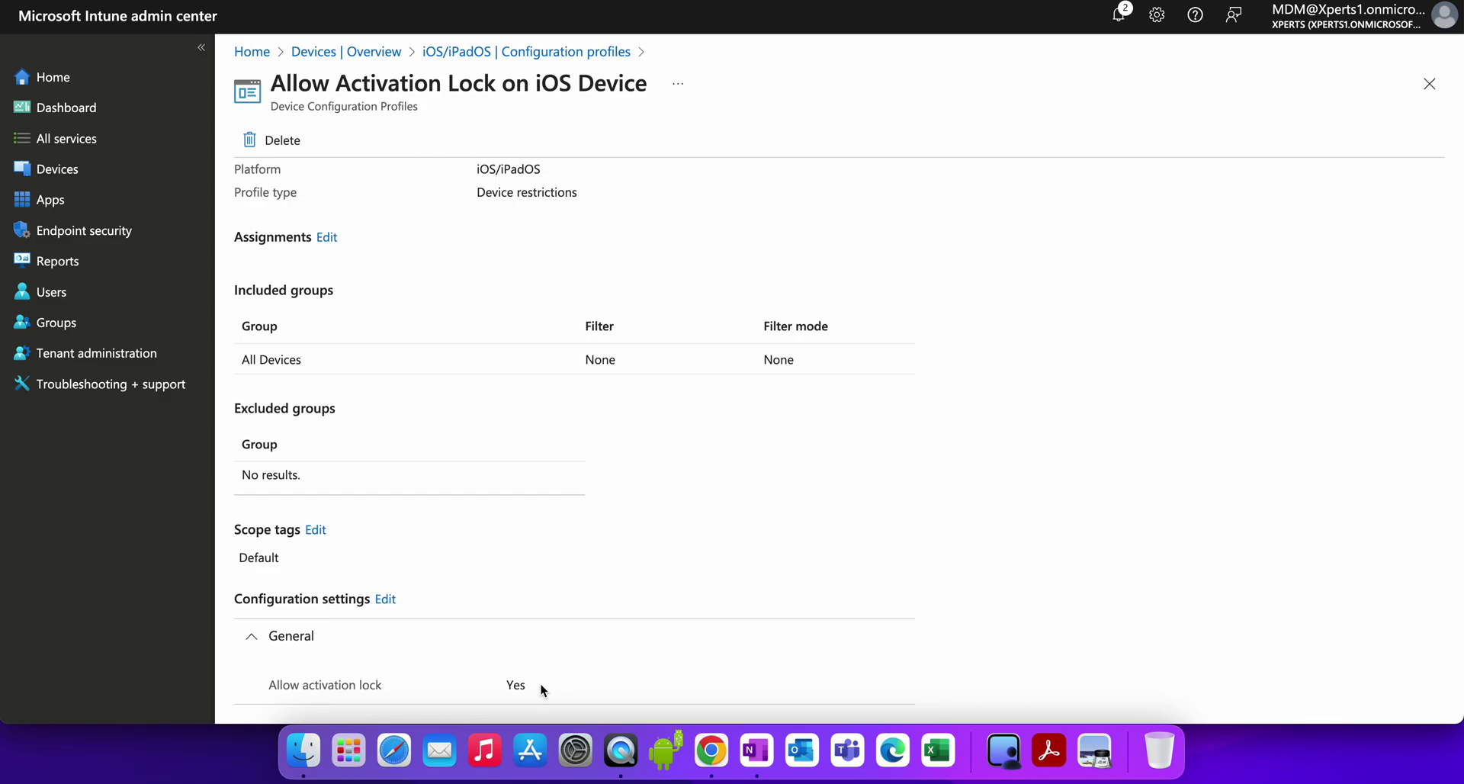
pyautogui.moveTo(541, 684); pyautogui.dragTo(230, 686)
pyautogui.click(404, 667)
pyautogui.scroll(8, 625, 285)
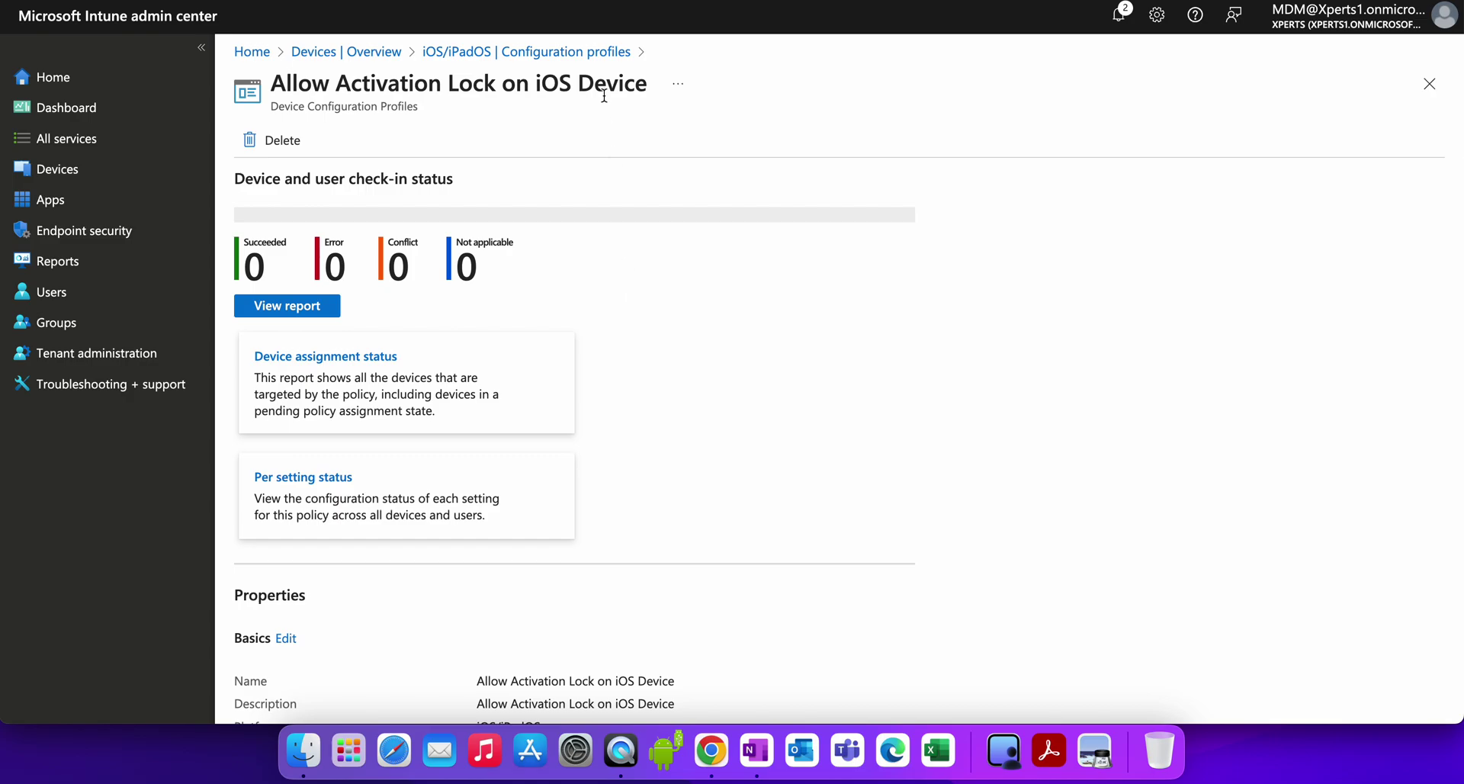
pyautogui.click(130, 163)
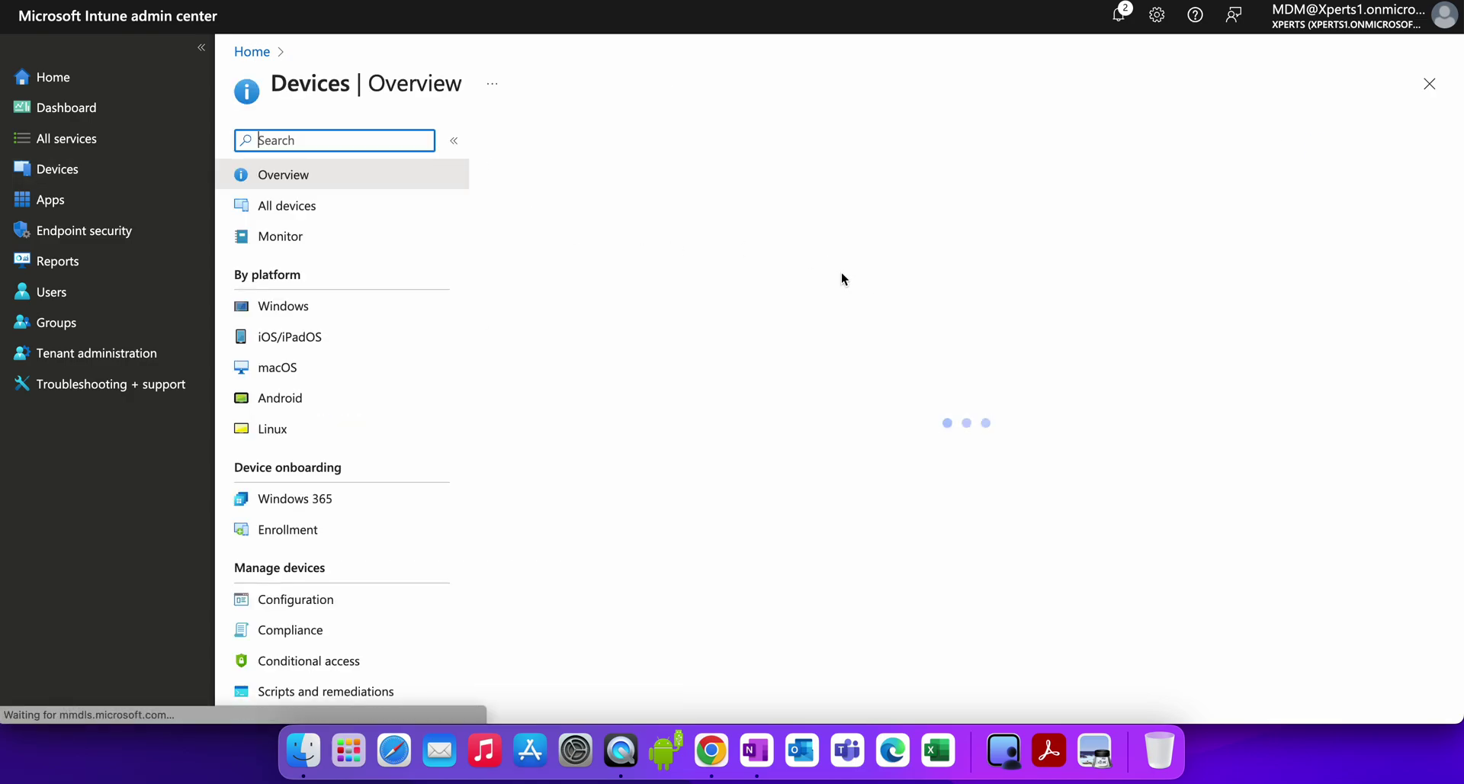
pyautogui.click(890, 241)
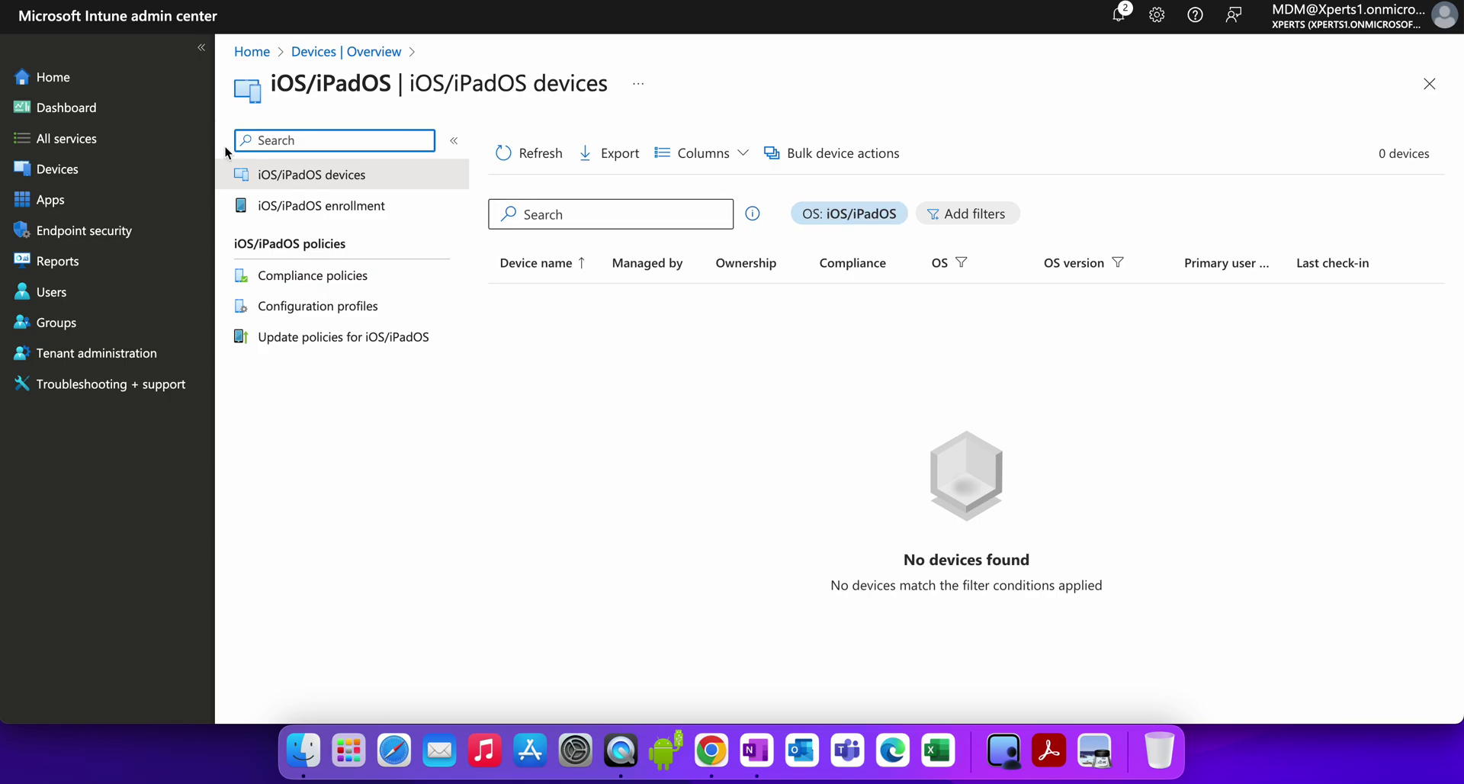
pyautogui.click(124, 172)
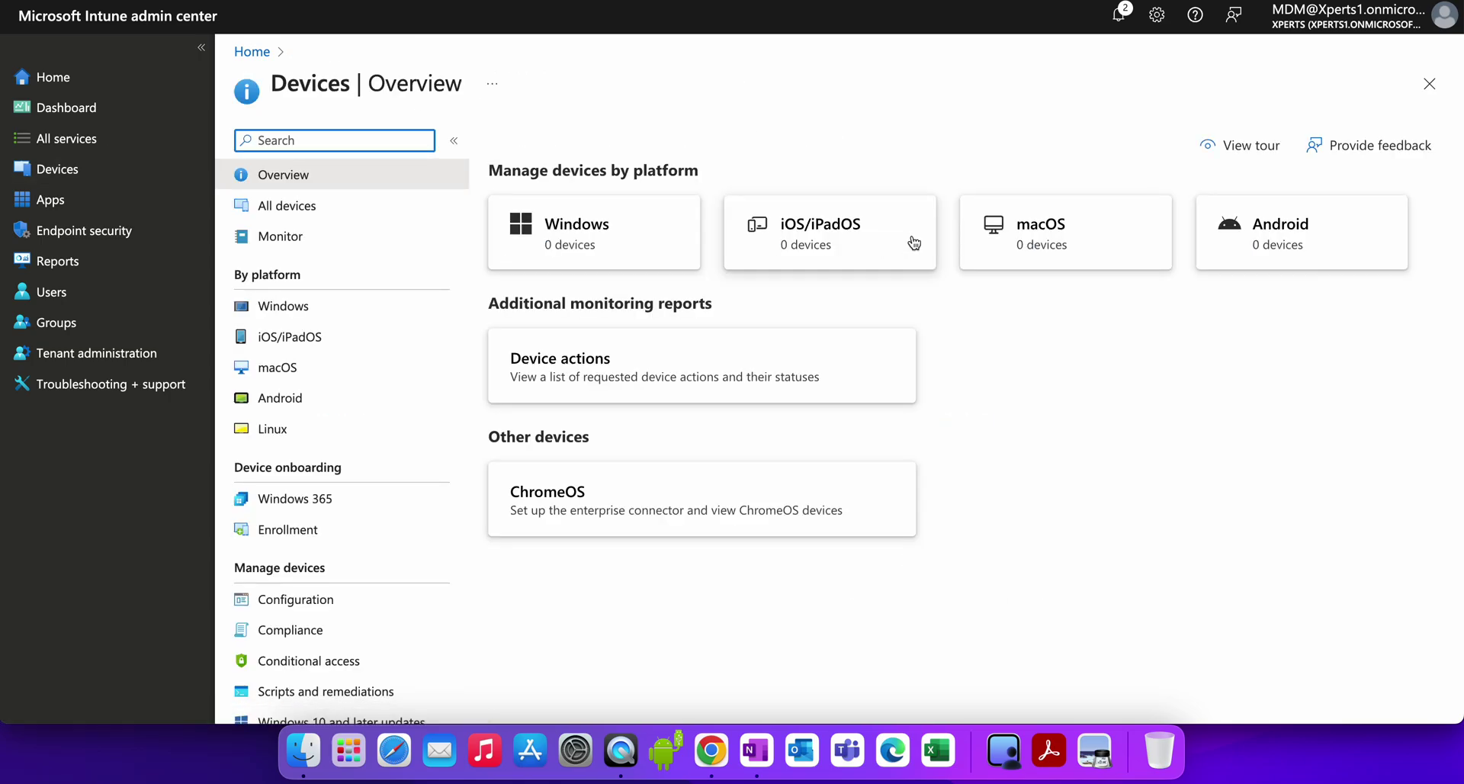
pyautogui.click(1118, 15)
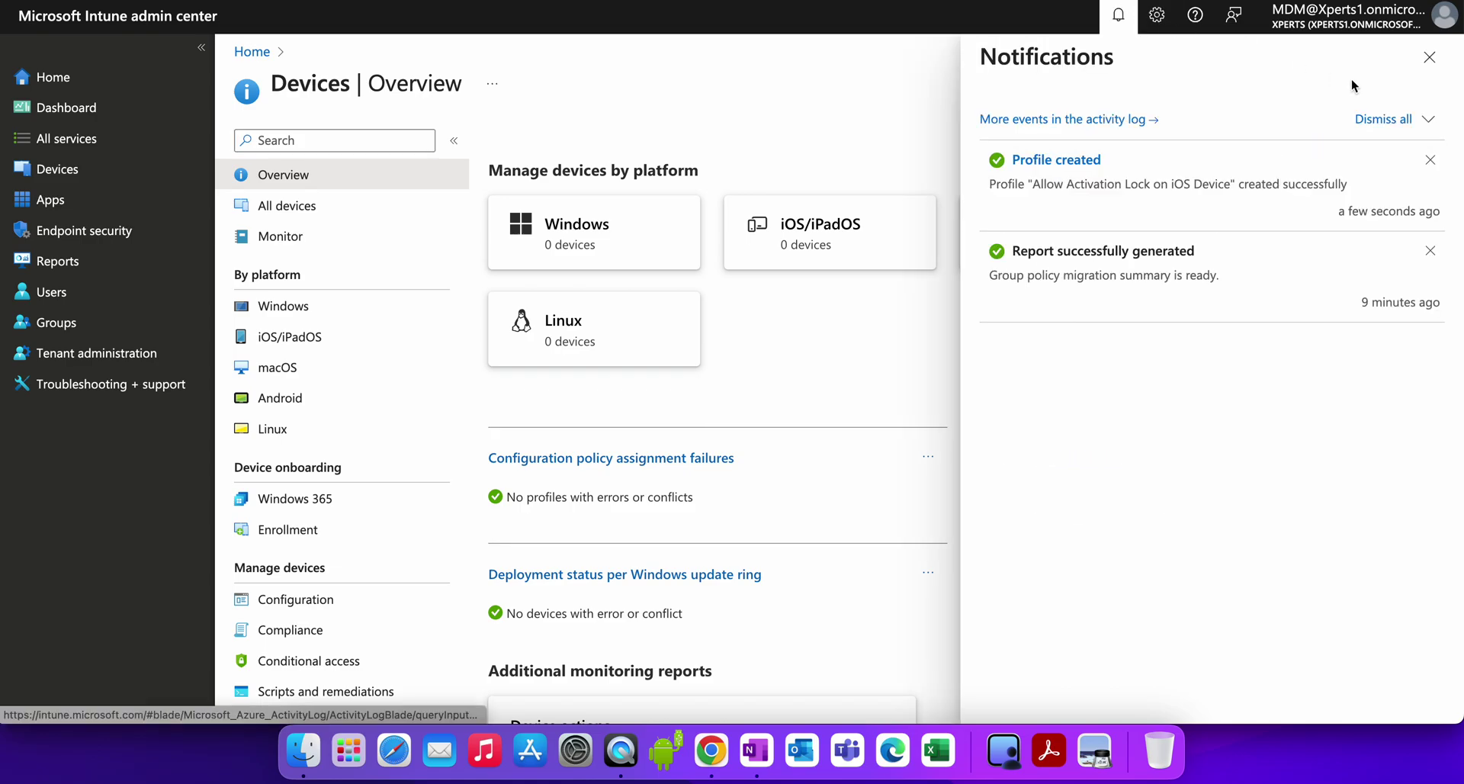
pyautogui.click(1429, 57)
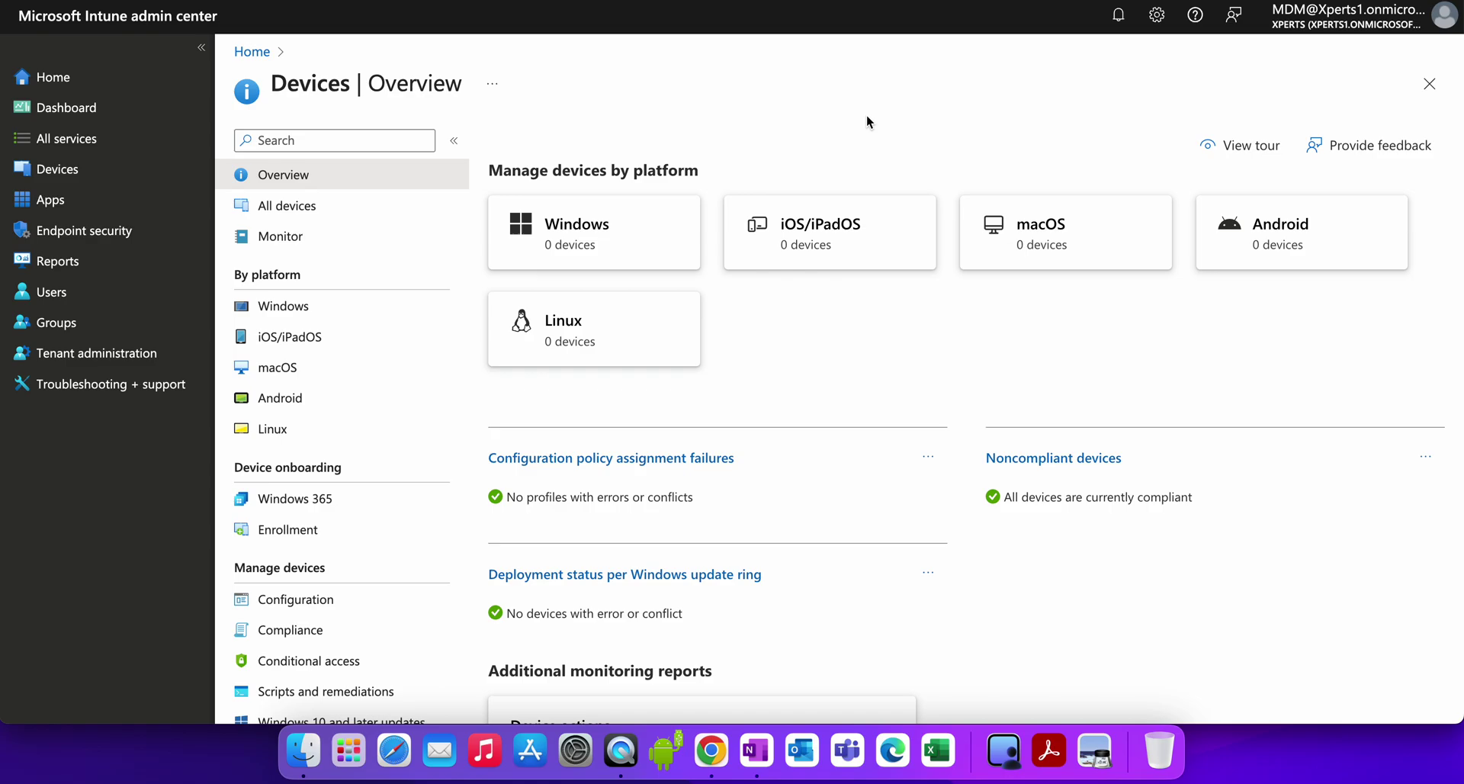
# - Reopen 'Allow Activation Lock on iOS Device' from iOS/iPadOS configuration profiles and check activation lock Yes
pyautogui.click(762, 232)
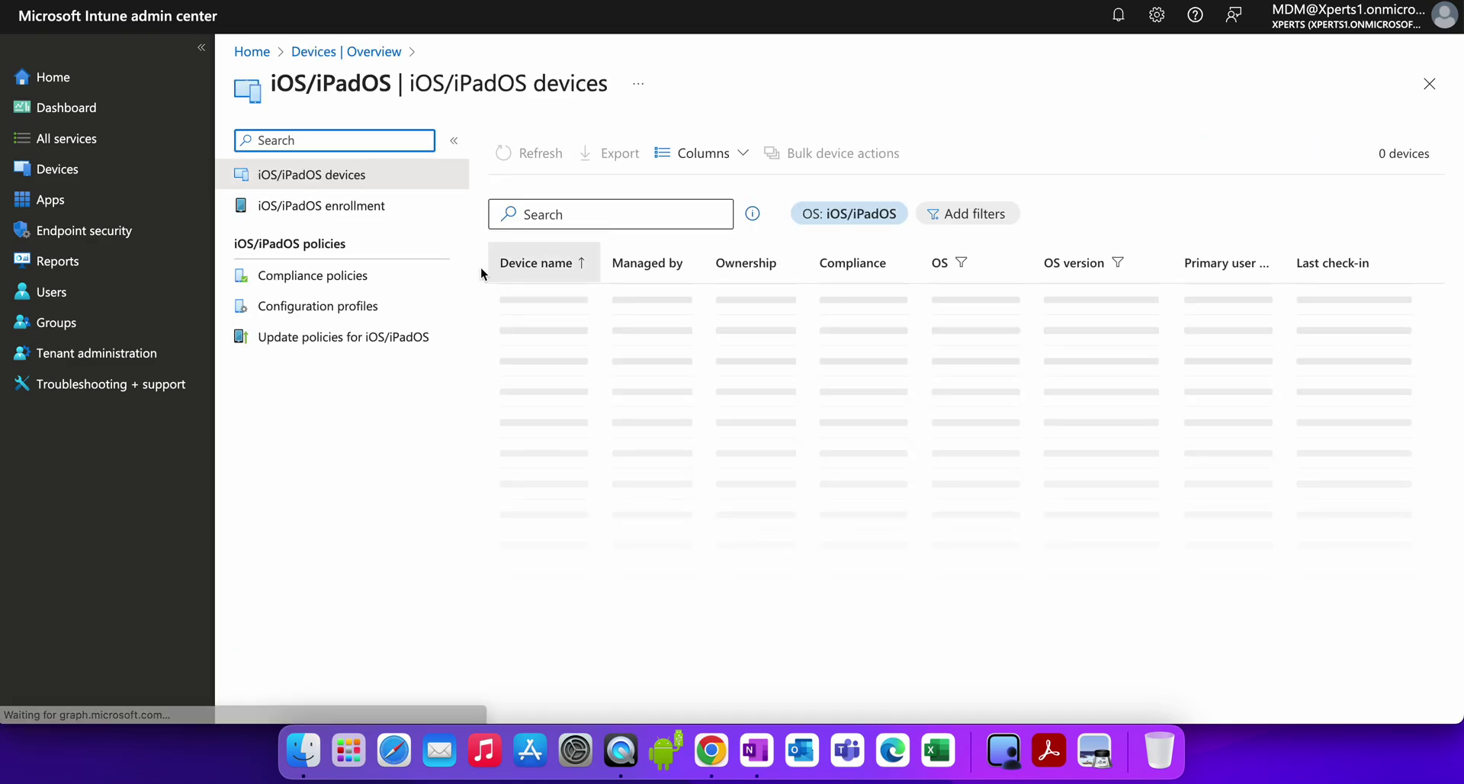
pyautogui.click(375, 304)
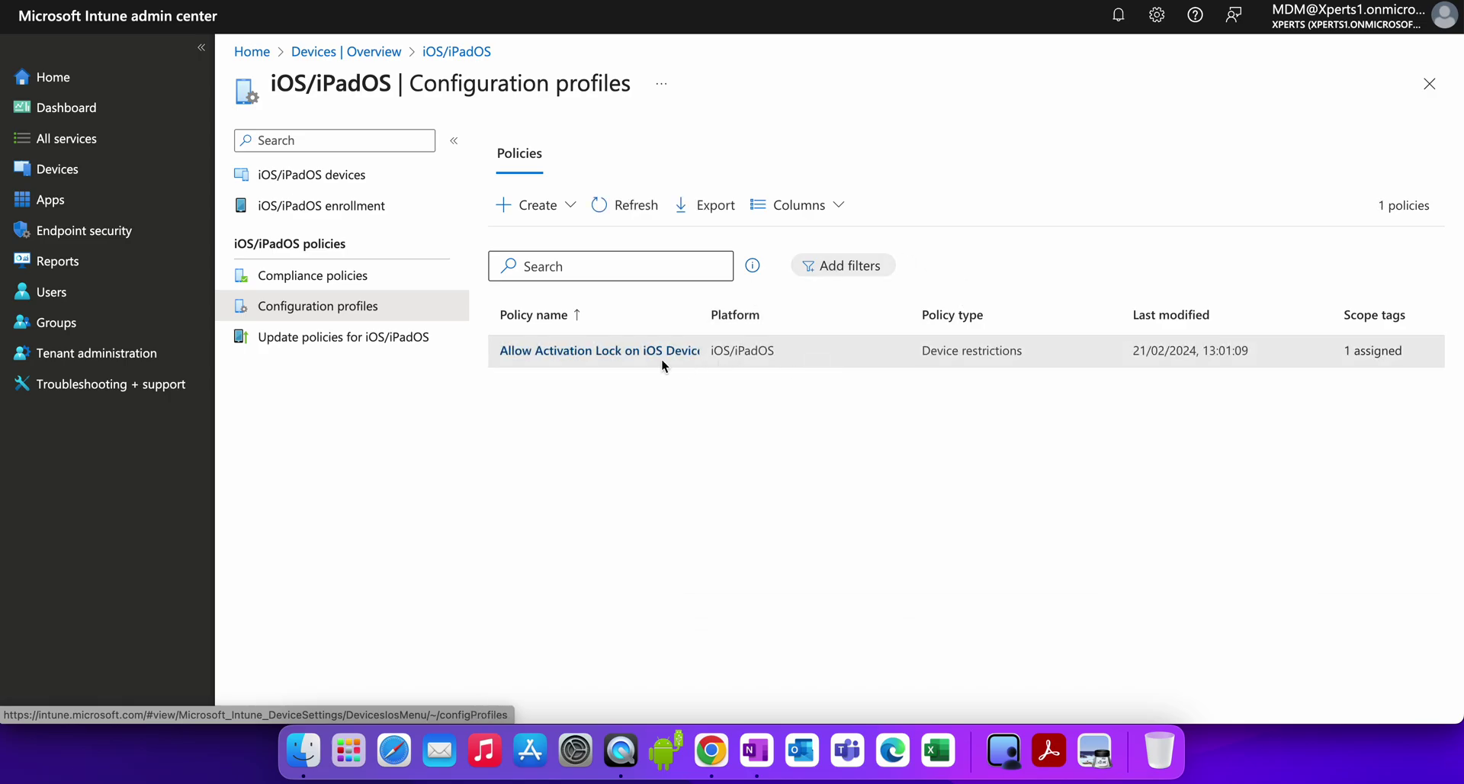
pyautogui.click(657, 351)
pyautogui.scroll(-10, 658, 358)
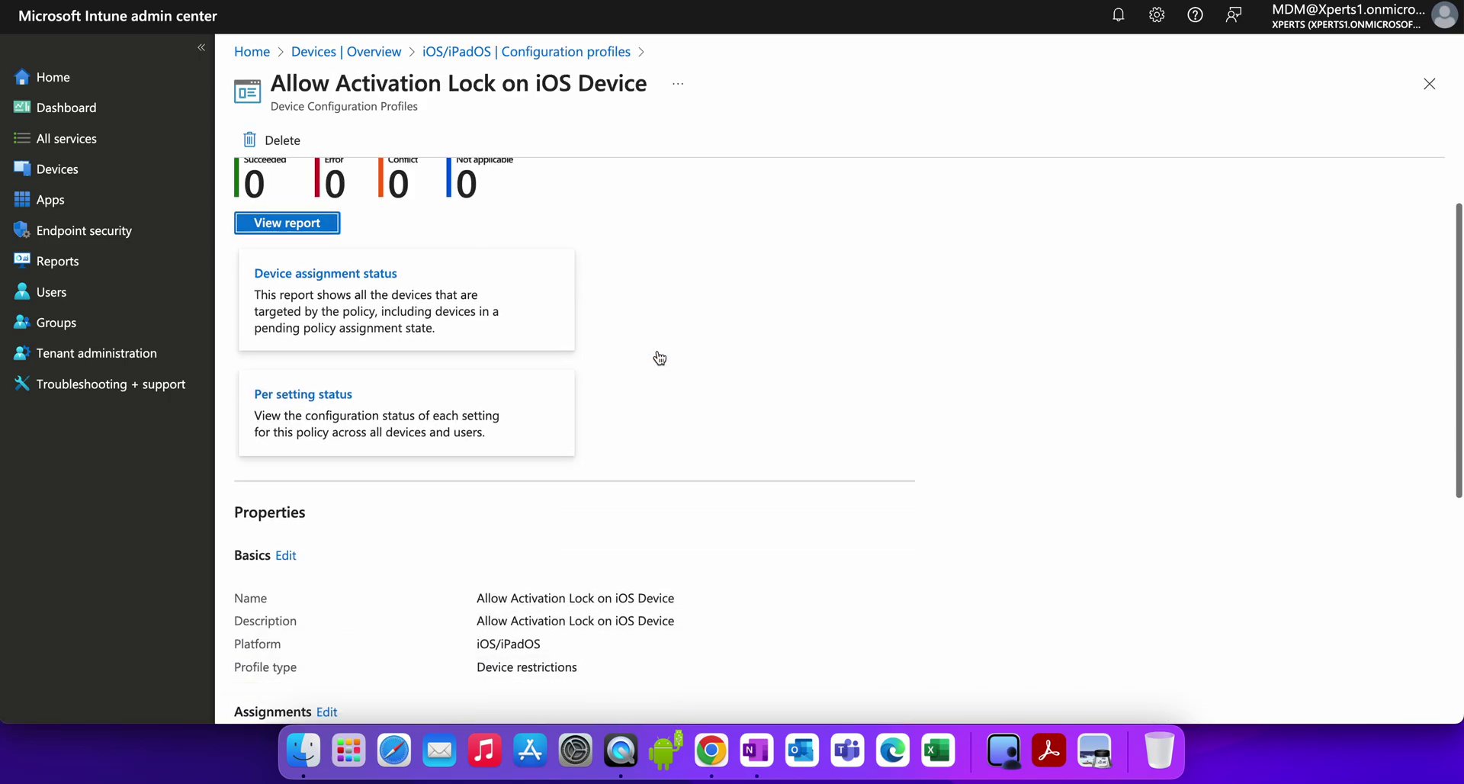
pyautogui.click(363, 694)
pyautogui.scroll(-1, 616, 505)
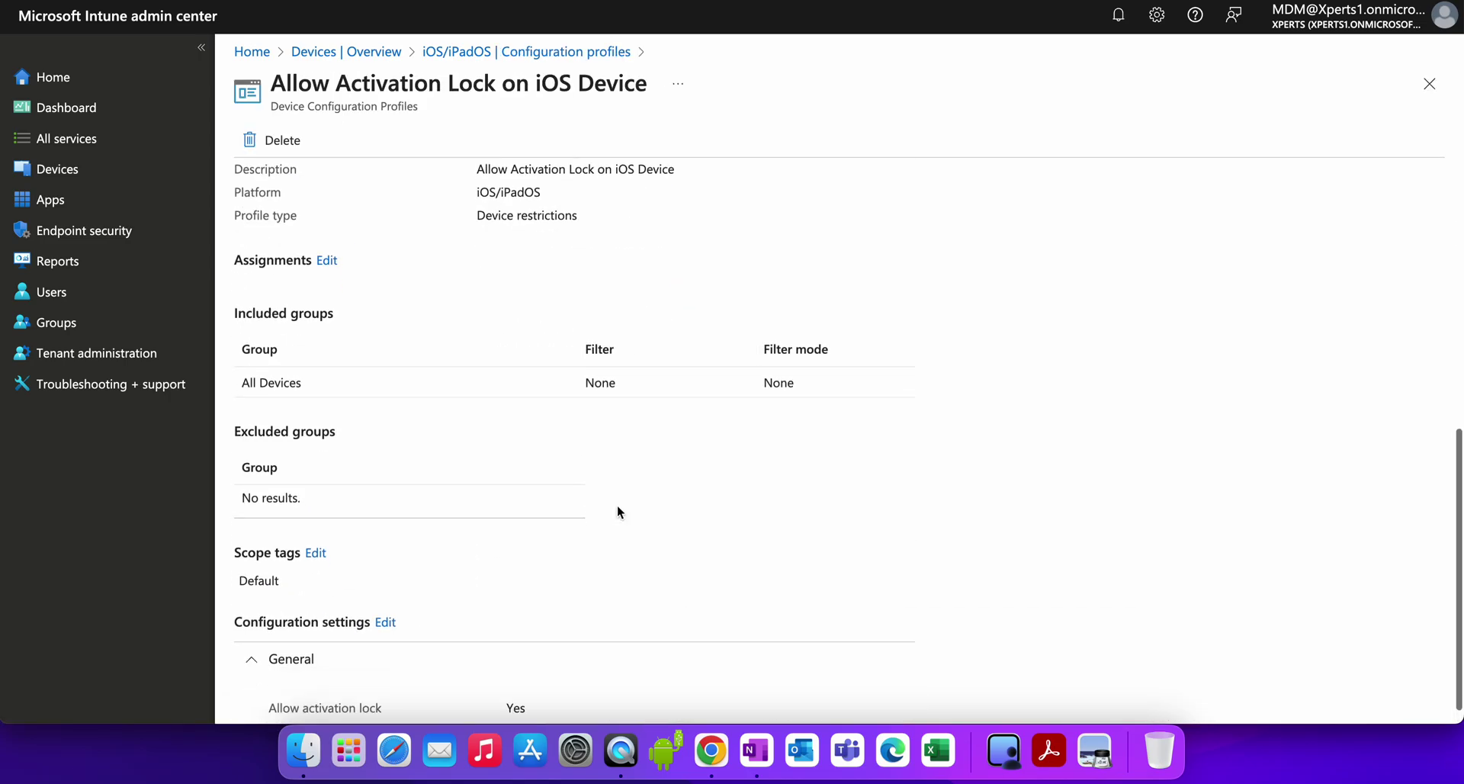
pyautogui.moveTo(539, 686); pyautogui.dragTo(274, 687)
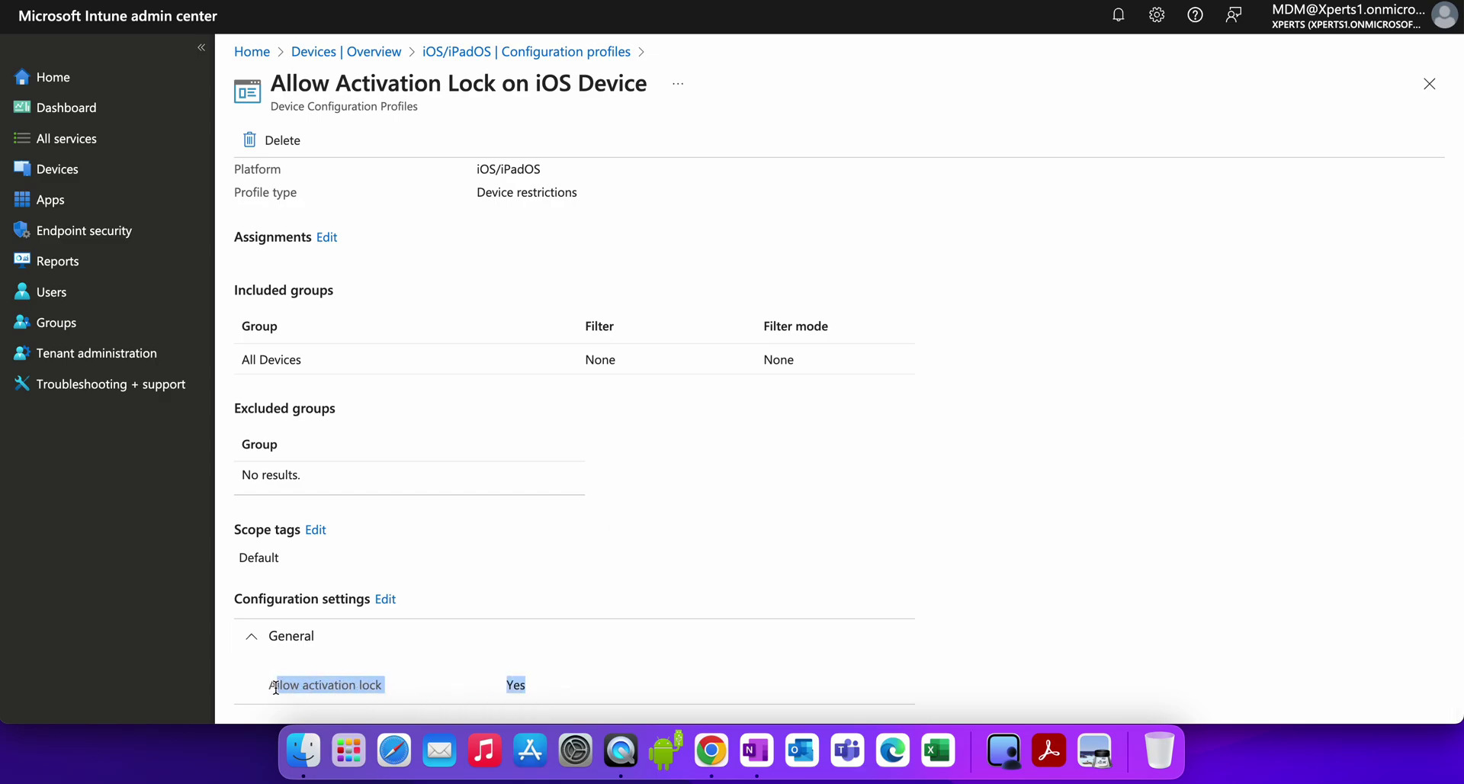
pyautogui.click(480, 684)
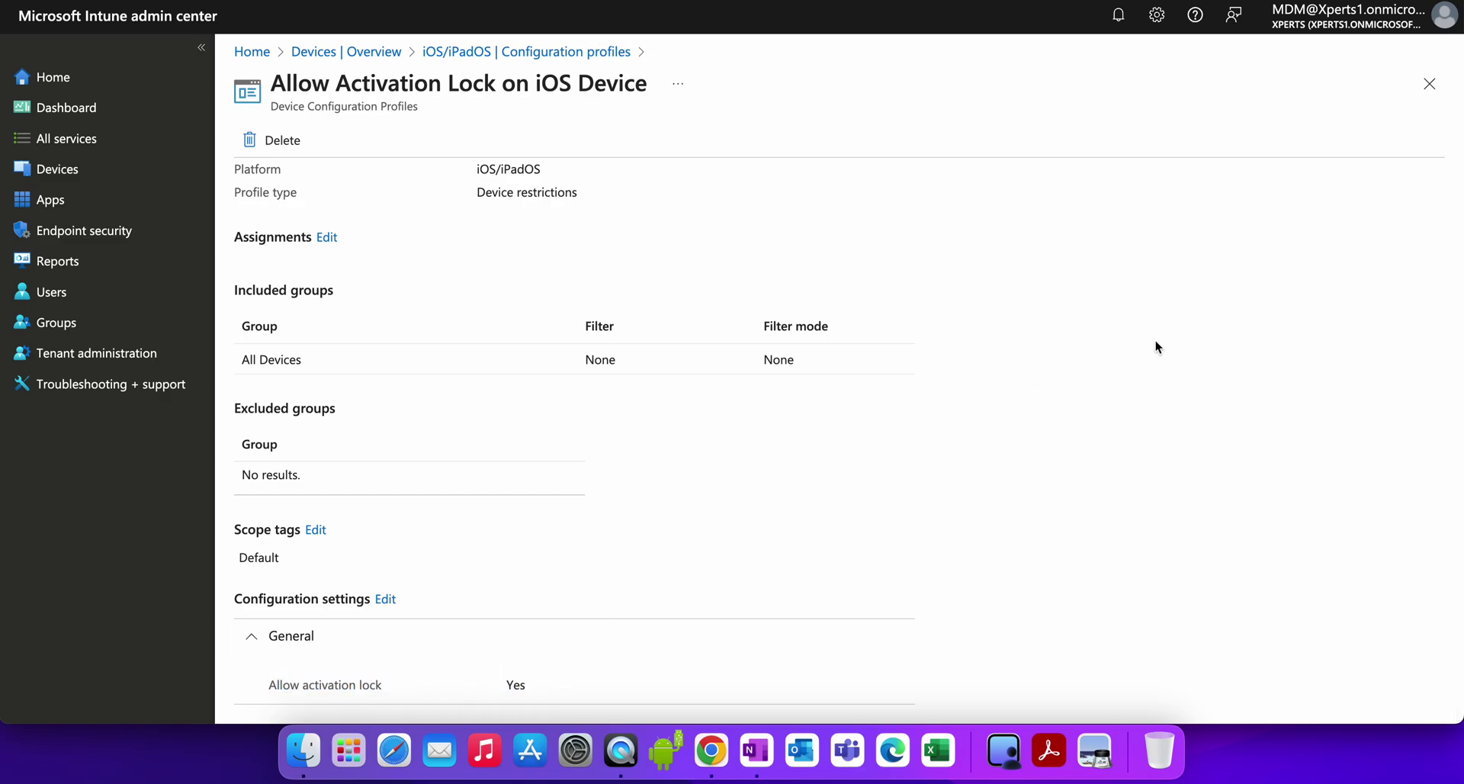